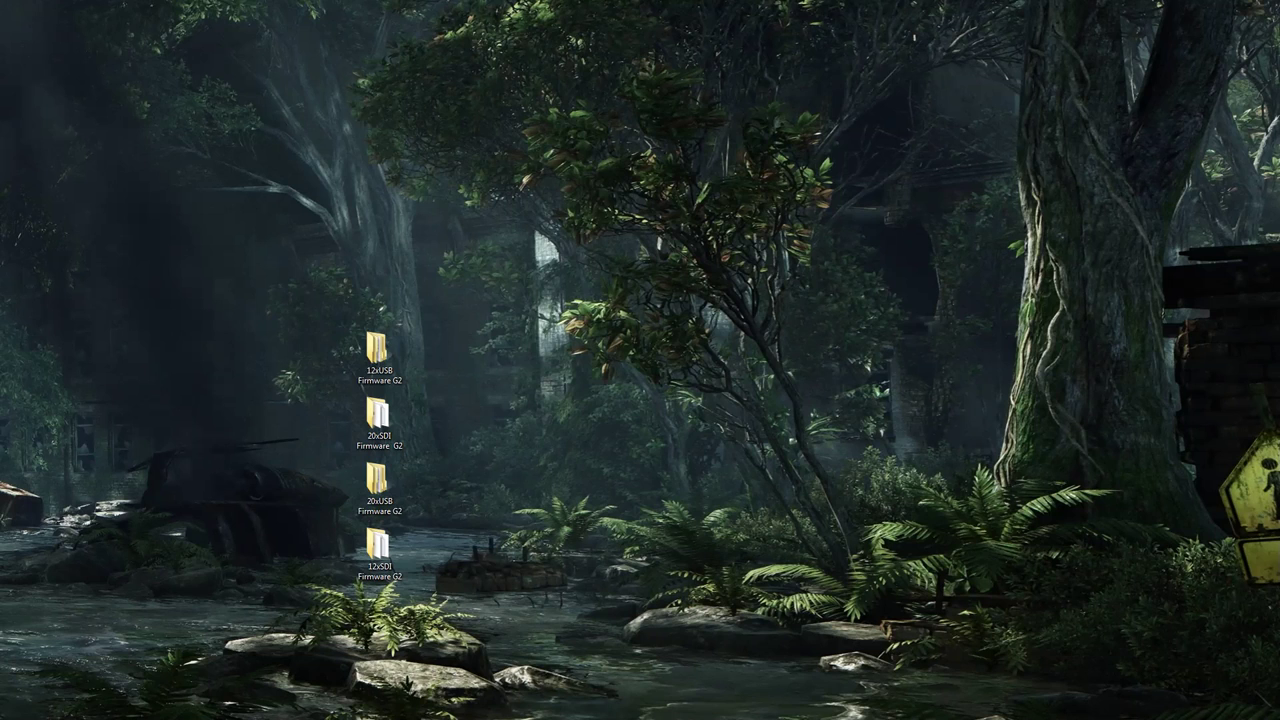
- Open the 12xUSB Firmware G2 desktop folder to reveal its FPGA, SOC and USB subfolders
double_click(382, 352)
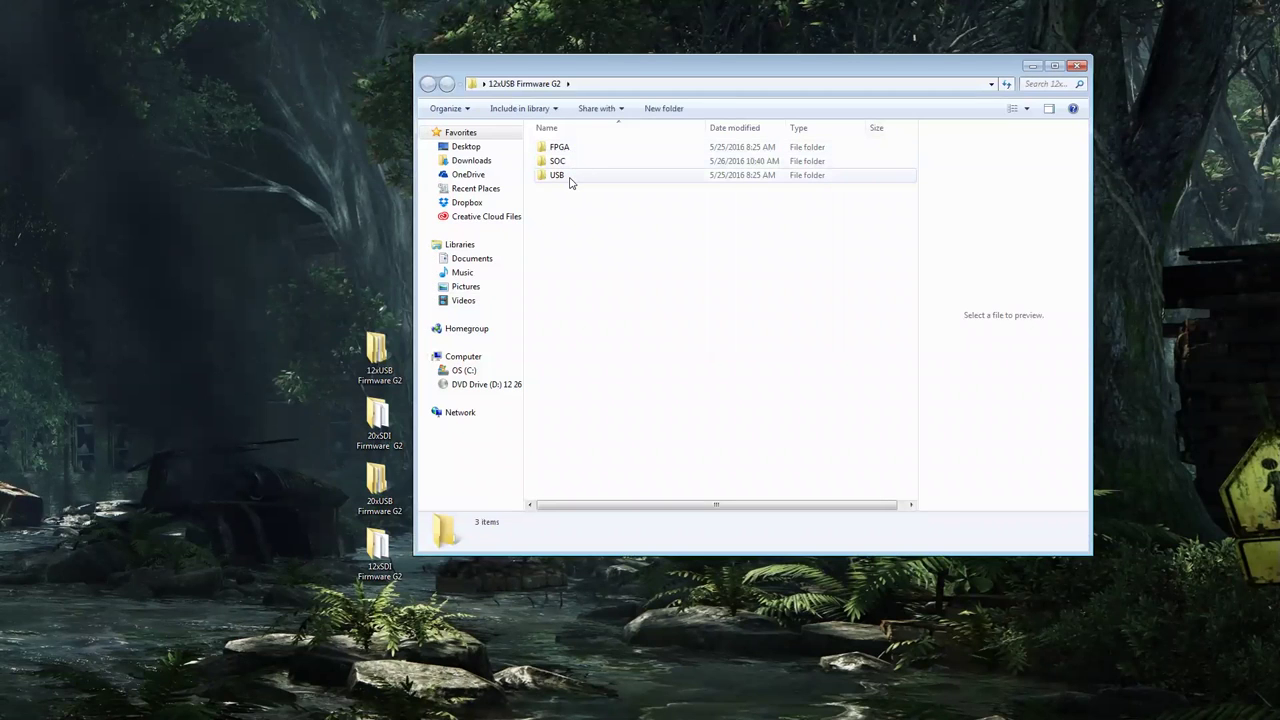
mouse_move(571, 182)
- Launch USB_Upgrade 1.12 from the USB folder and read the camera's current firmware versions
double_click(557, 175)
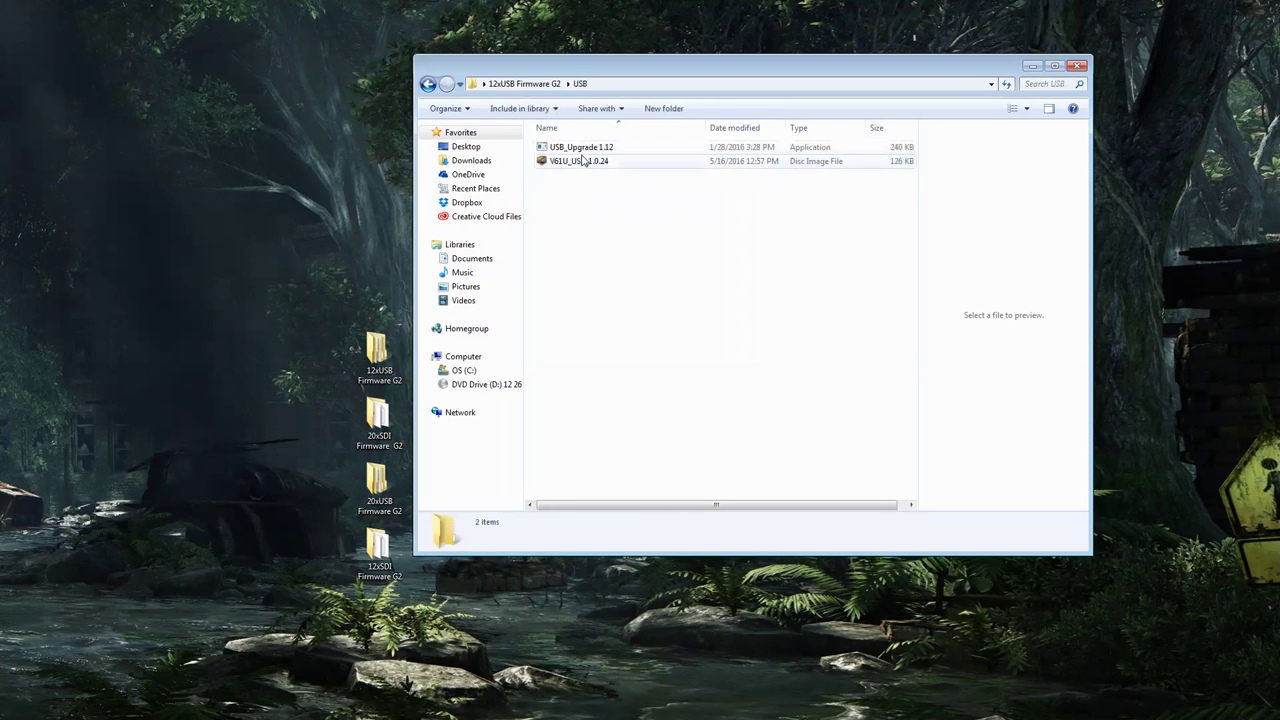
double_click(580, 150)
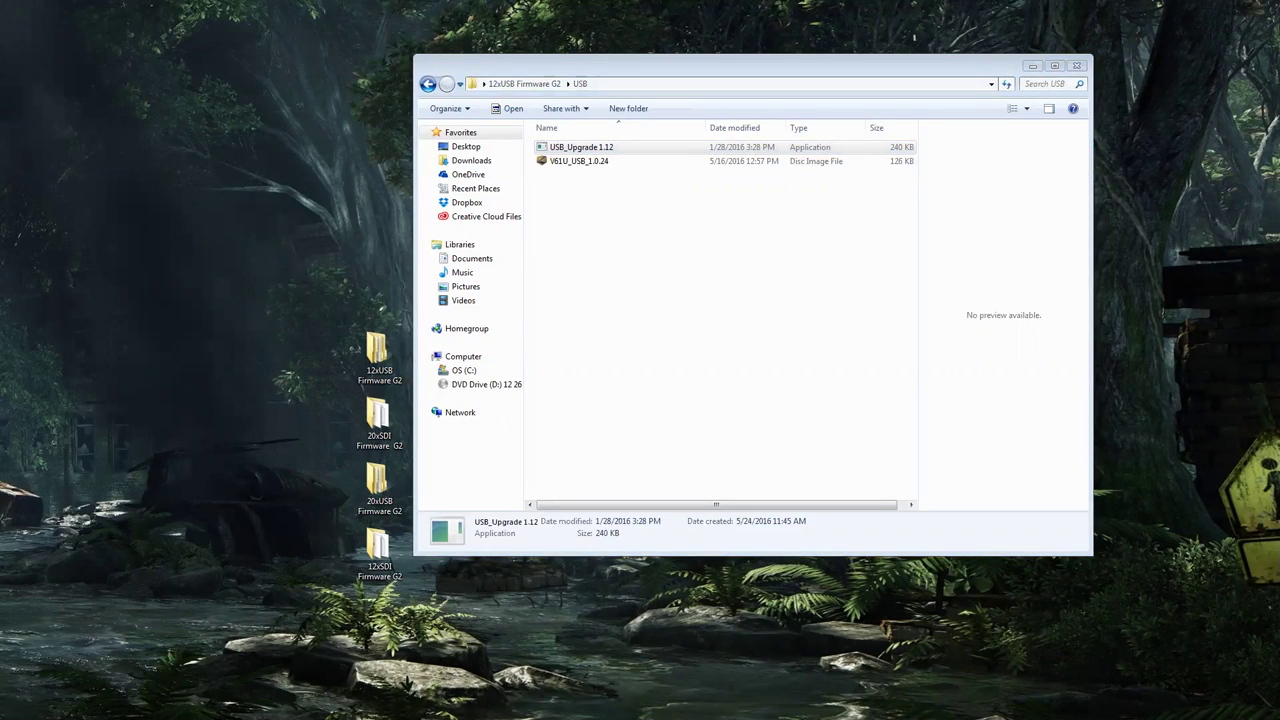
left_click(108, 201)
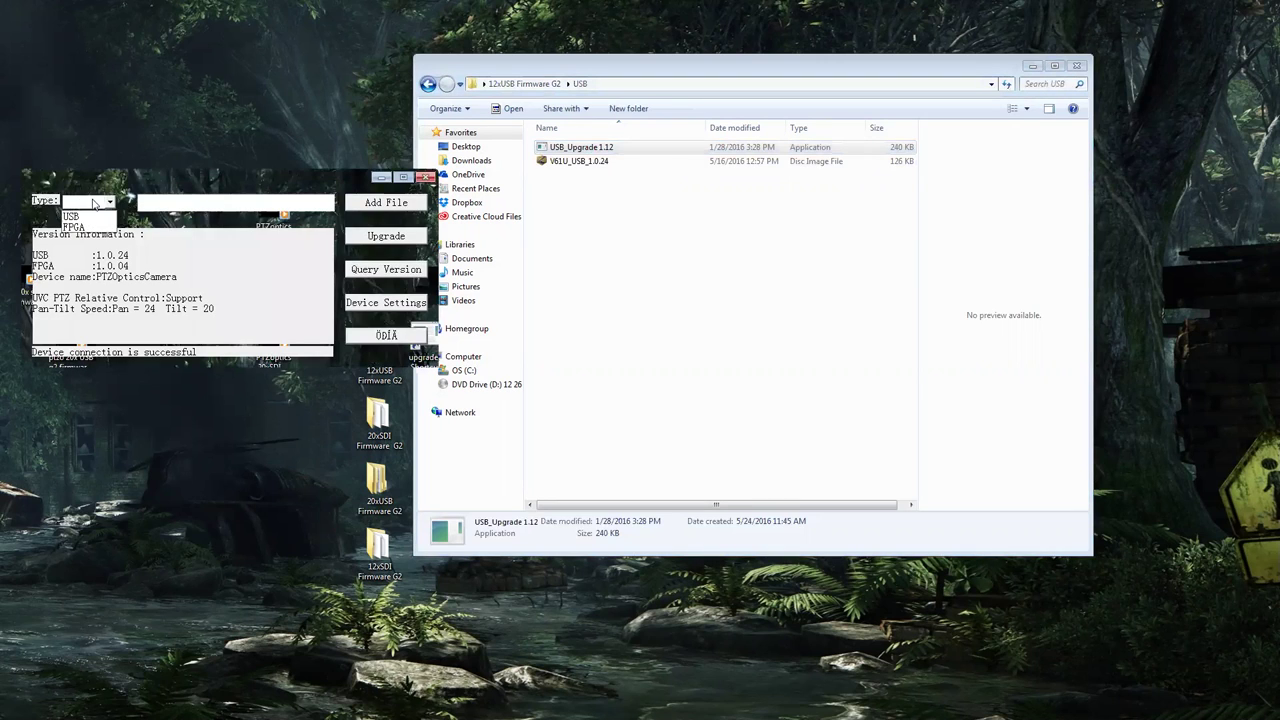
left_click(108, 201)
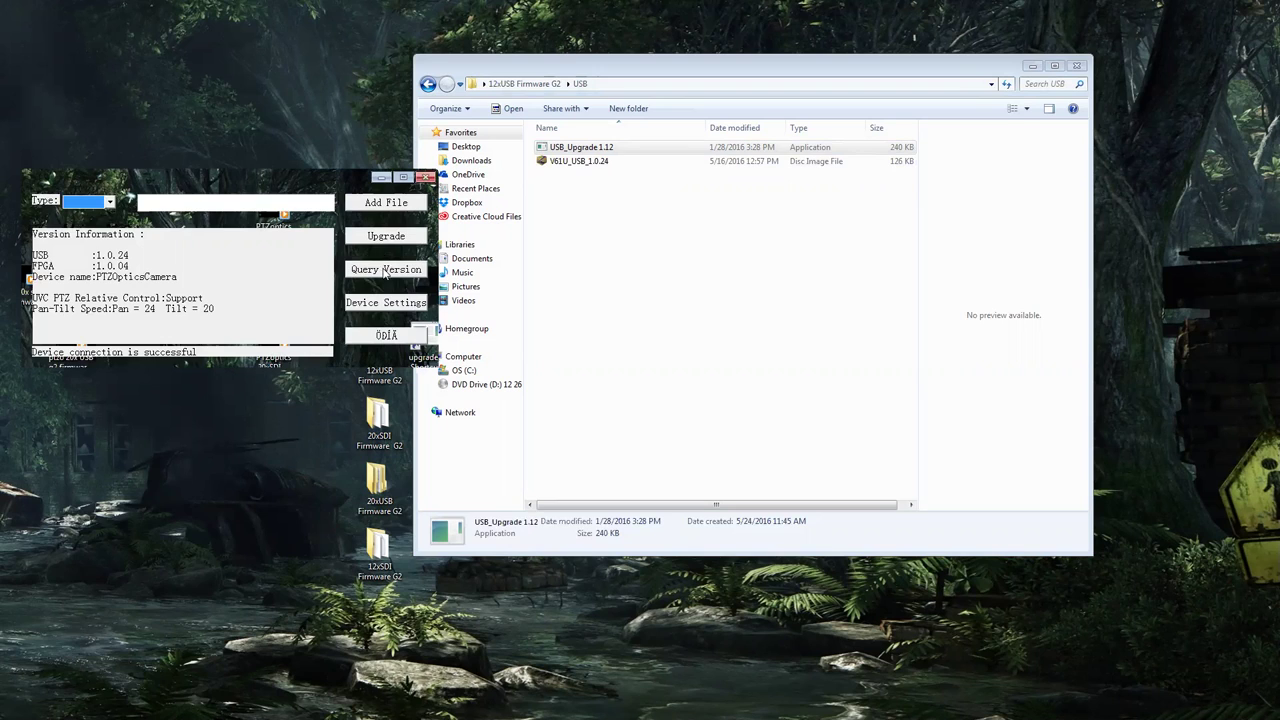
left_click(385, 270)
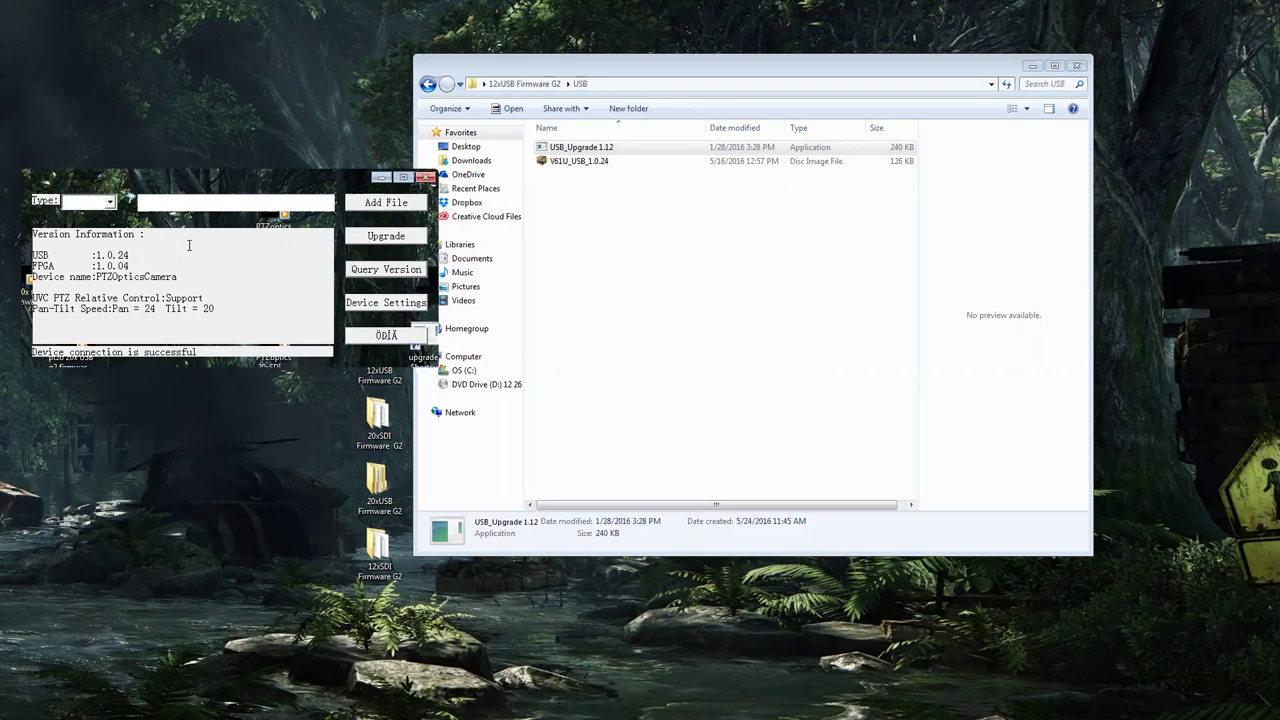
- Set the upgrade type to USB and load the V61U_USB_1.0.24 firmware image
left_click(111, 202)
left_click(85, 219)
left_click(373, 207)
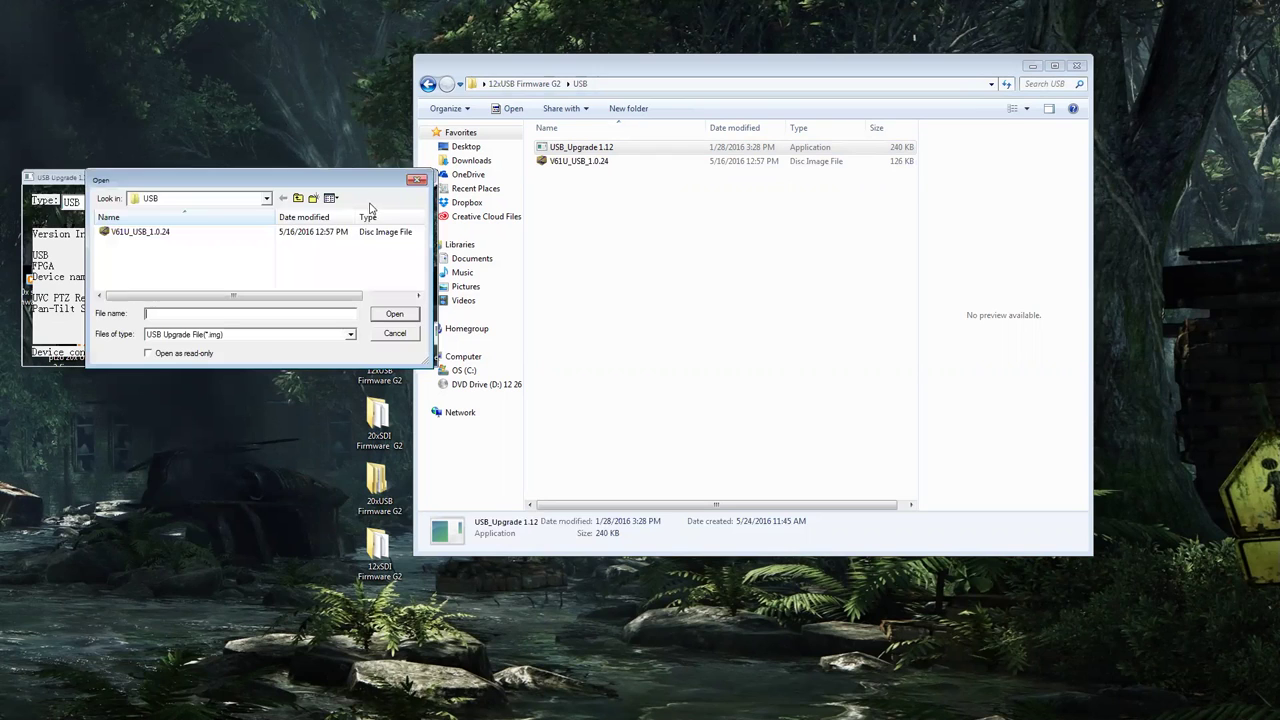
left_click(299, 199)
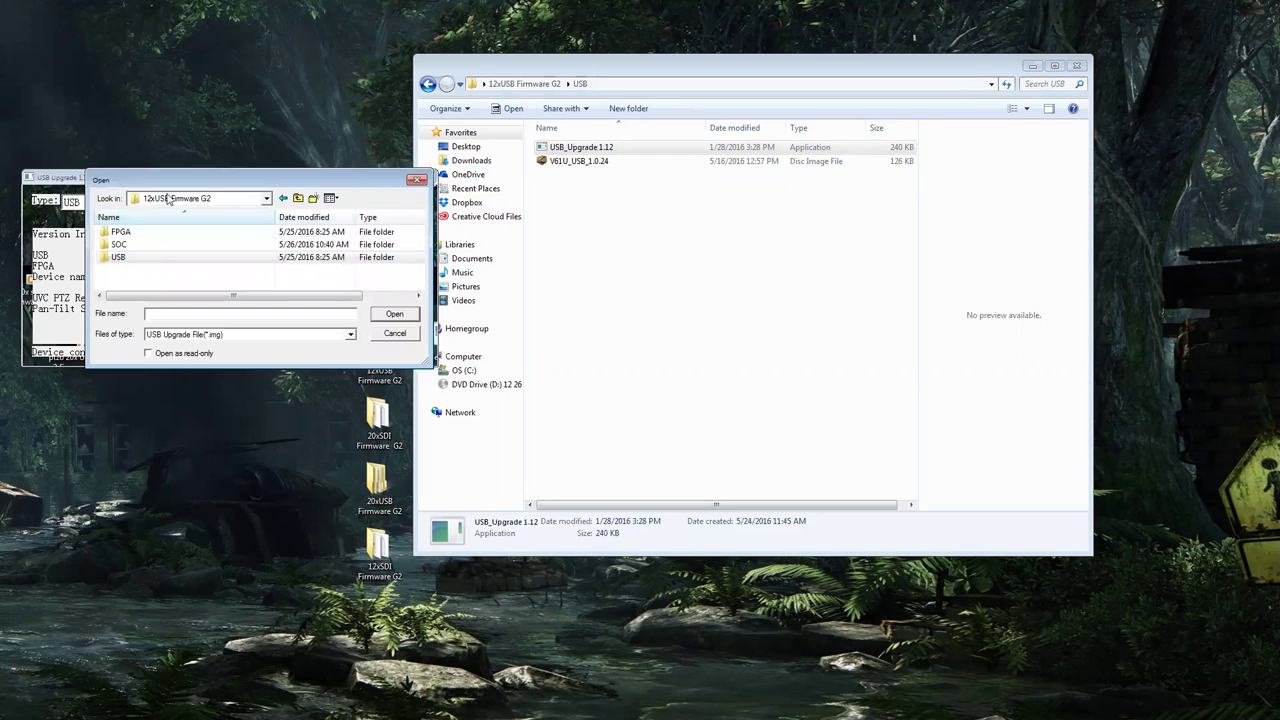
double_click(142, 258)
left_click(155, 231)
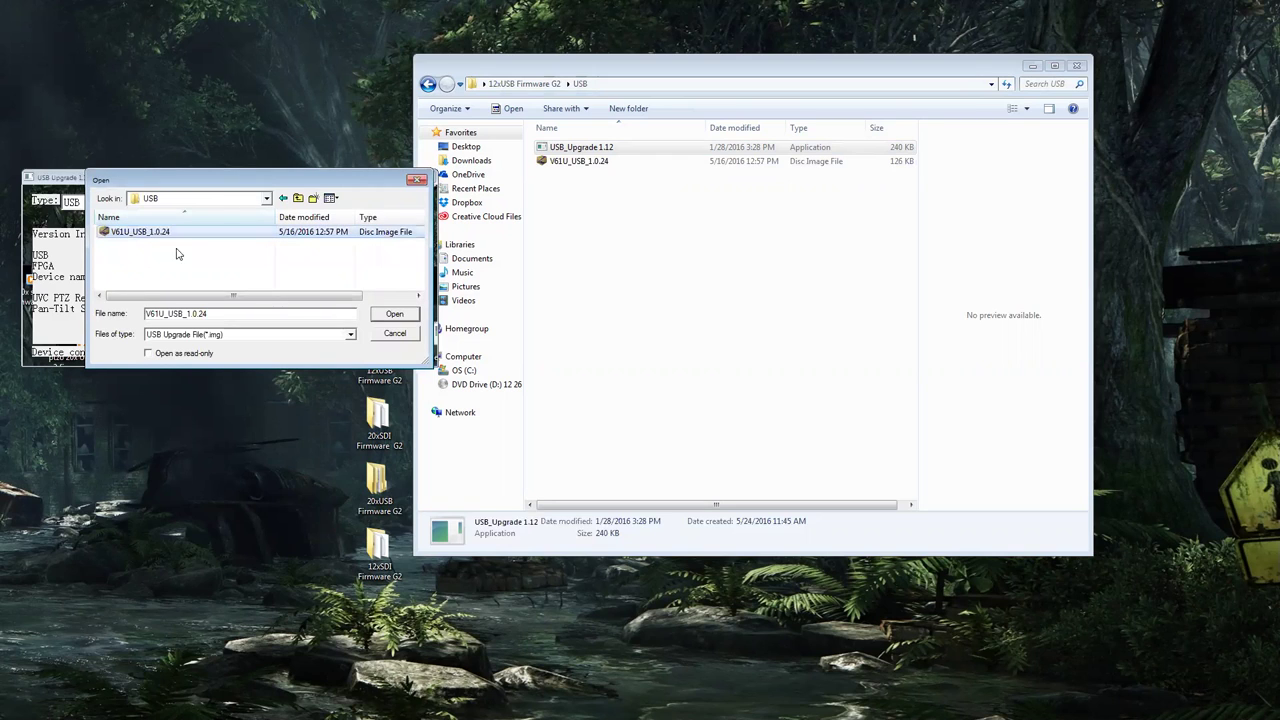
left_click(390, 314)
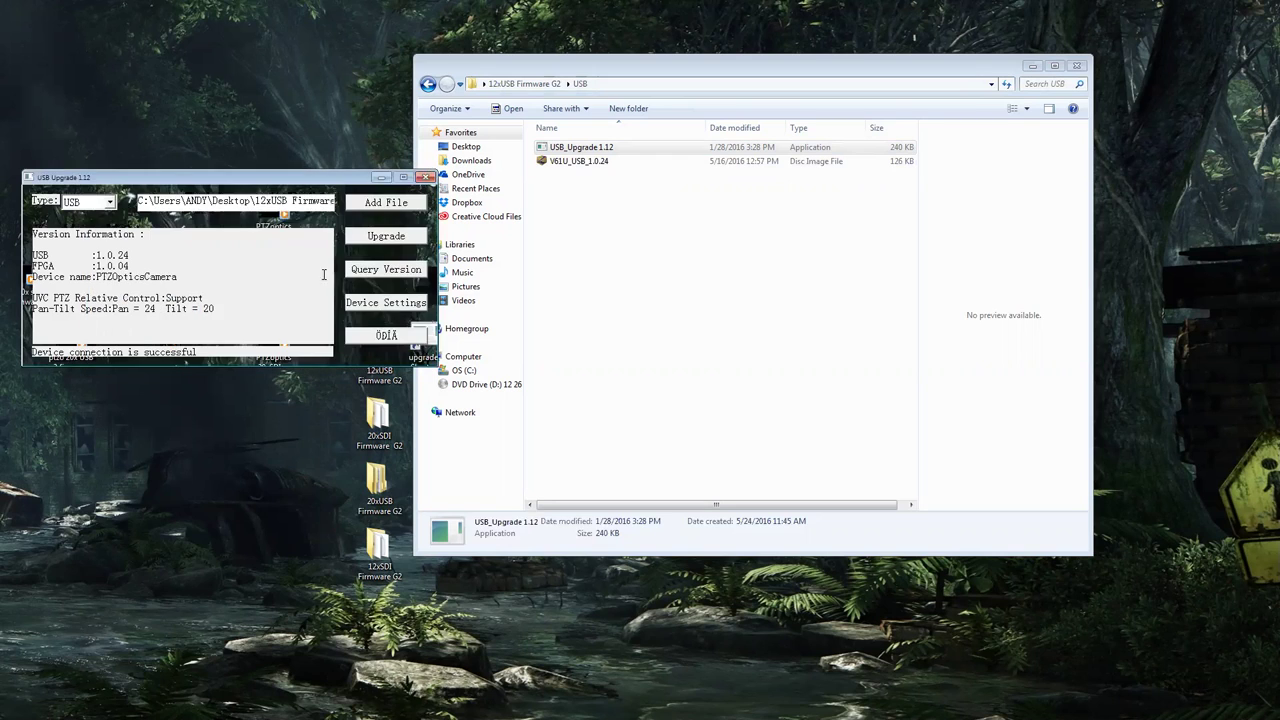
- Flash the loaded USB firmware and wait for 'USB firmware upgrade is complete!'
left_click(386, 237)
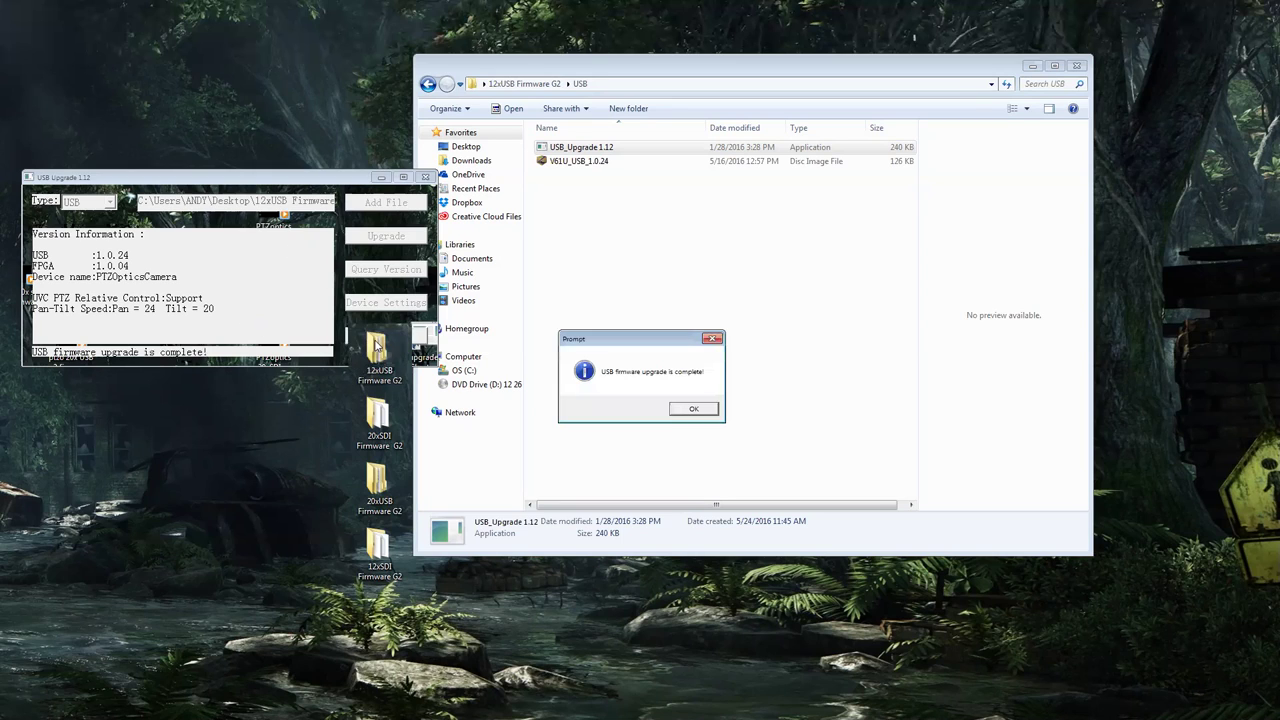
- Dismiss the USB upgrade complete message and move the upgrade window up and left
left_click(538, 398)
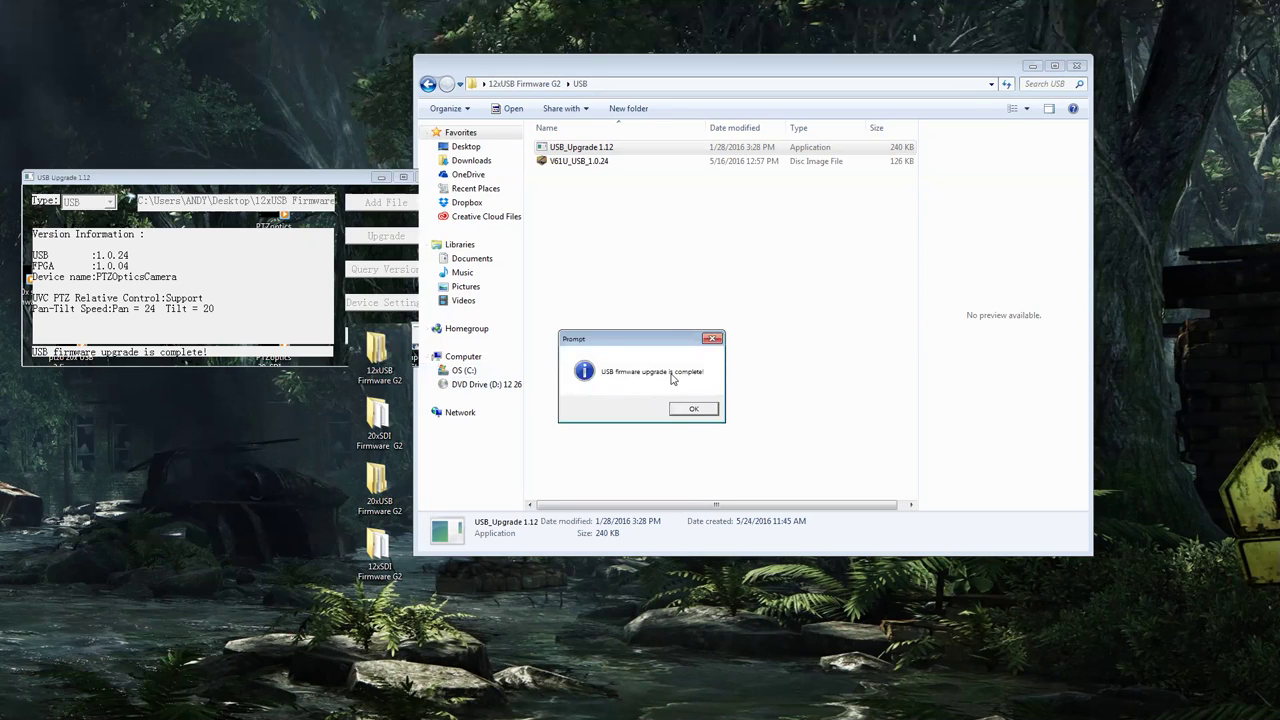
left_click(691, 411)
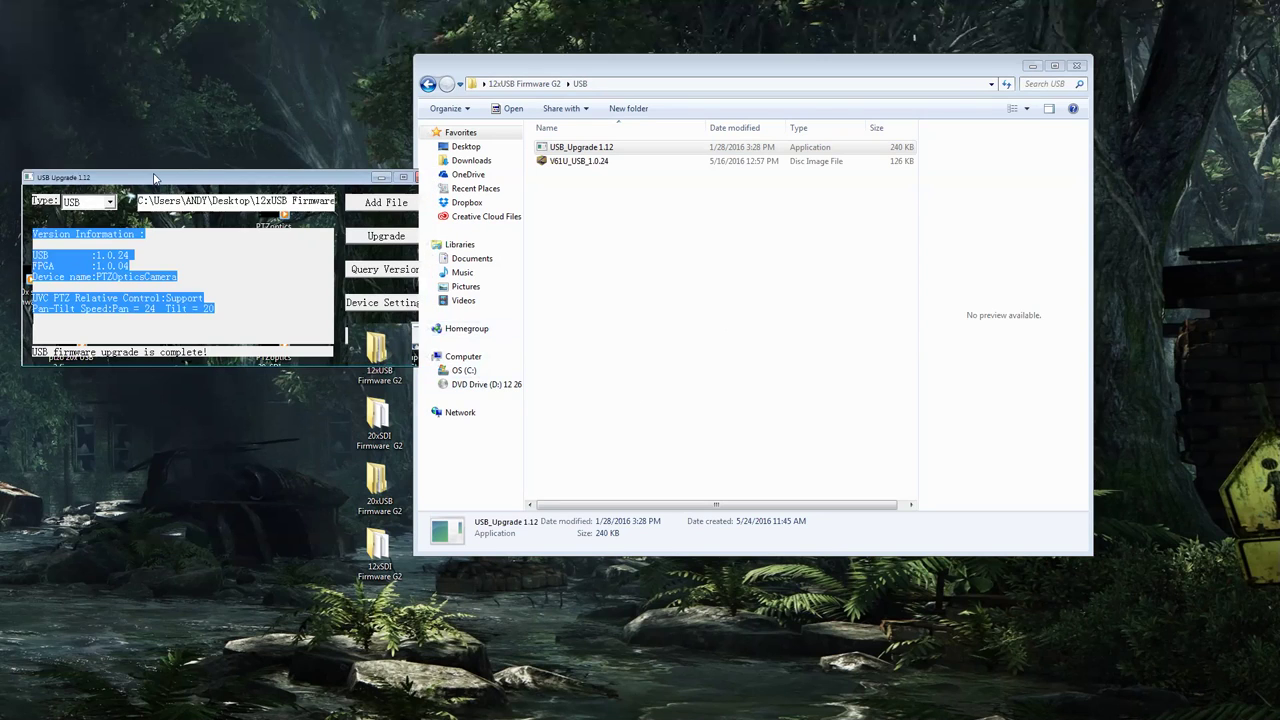
left_click_drag(155, 178, 133, 165)
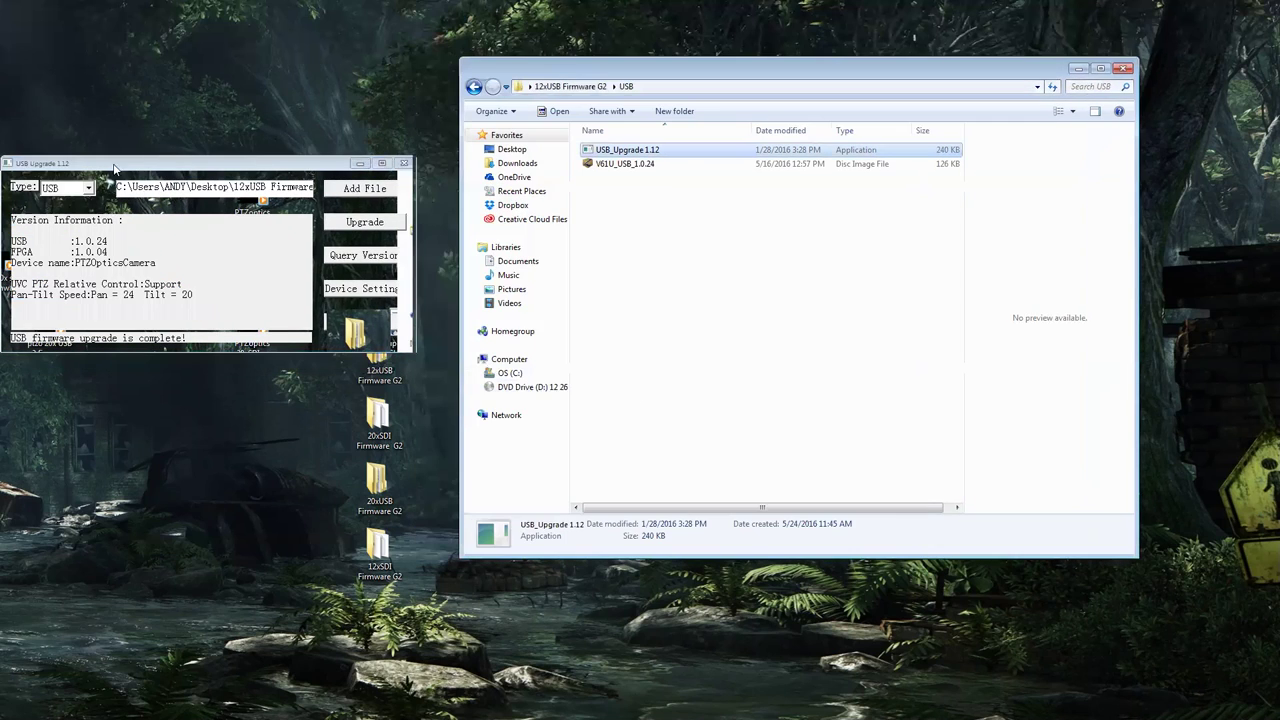
- Set the upgrade type to FPGA and load the V61U_FPGA_1.0.04.bin firmware file
left_click(88, 187)
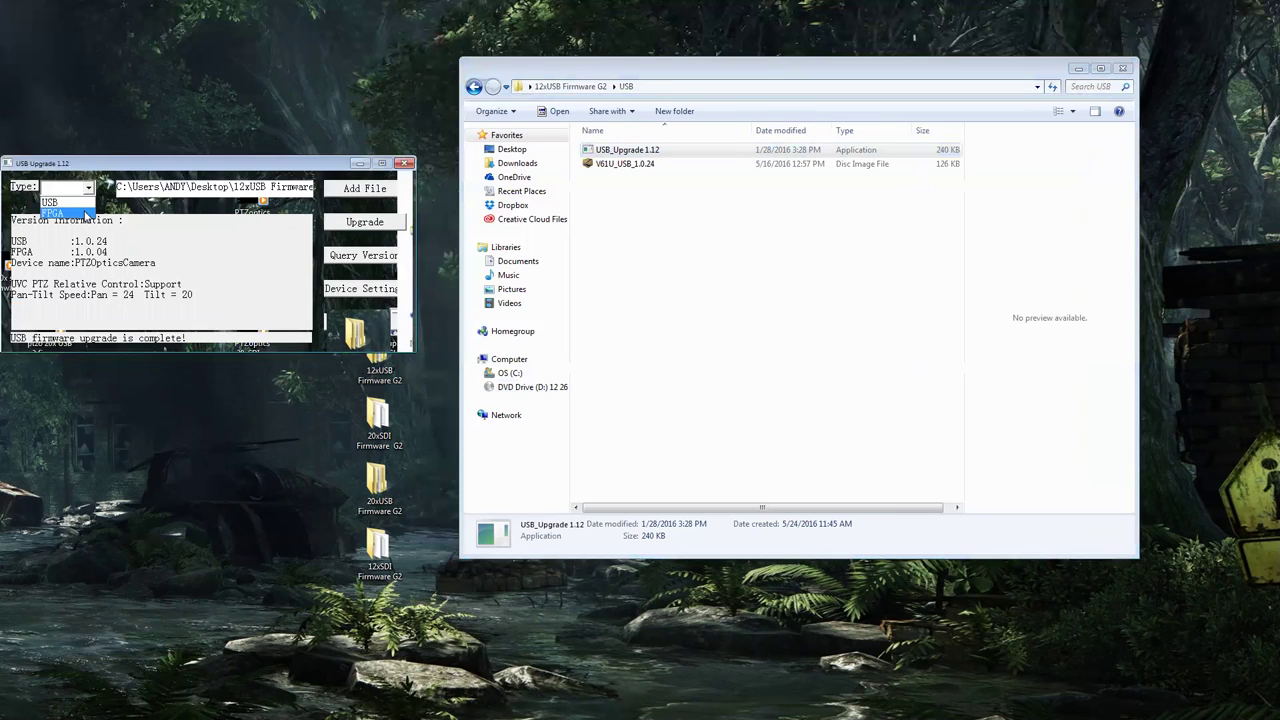
left_click(87, 214)
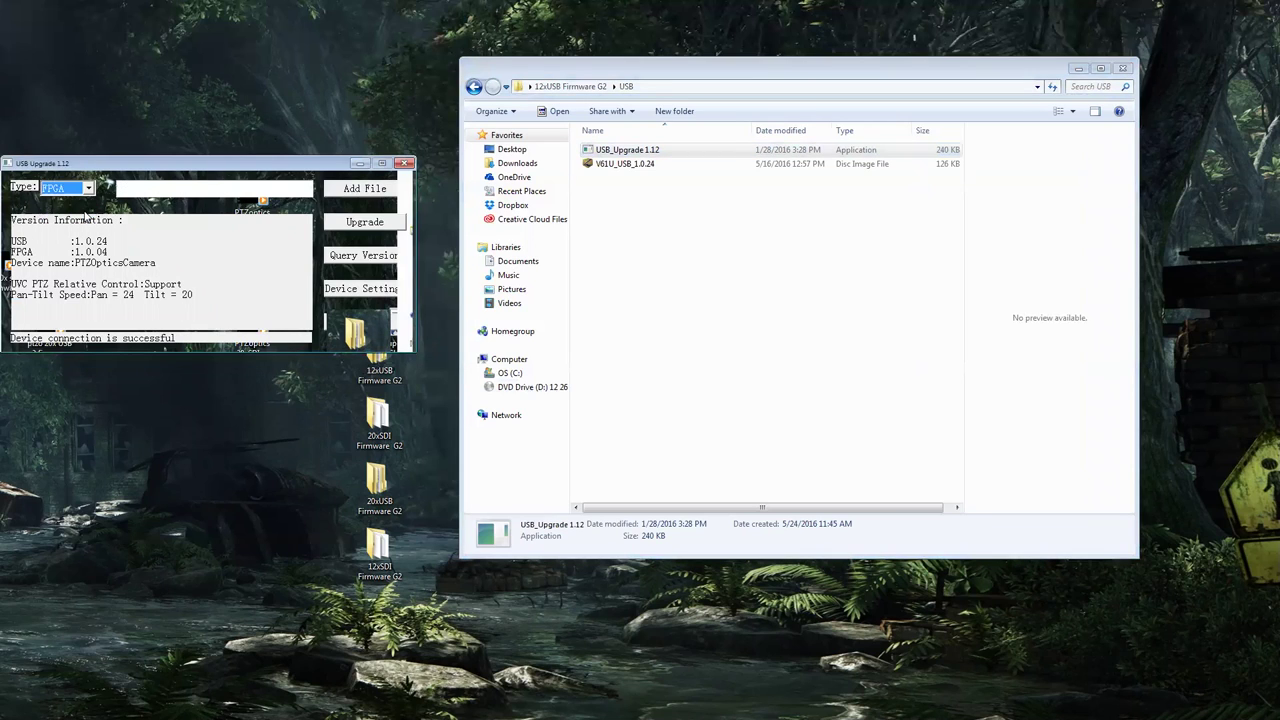
left_click(358, 190)
left_click(276, 184)
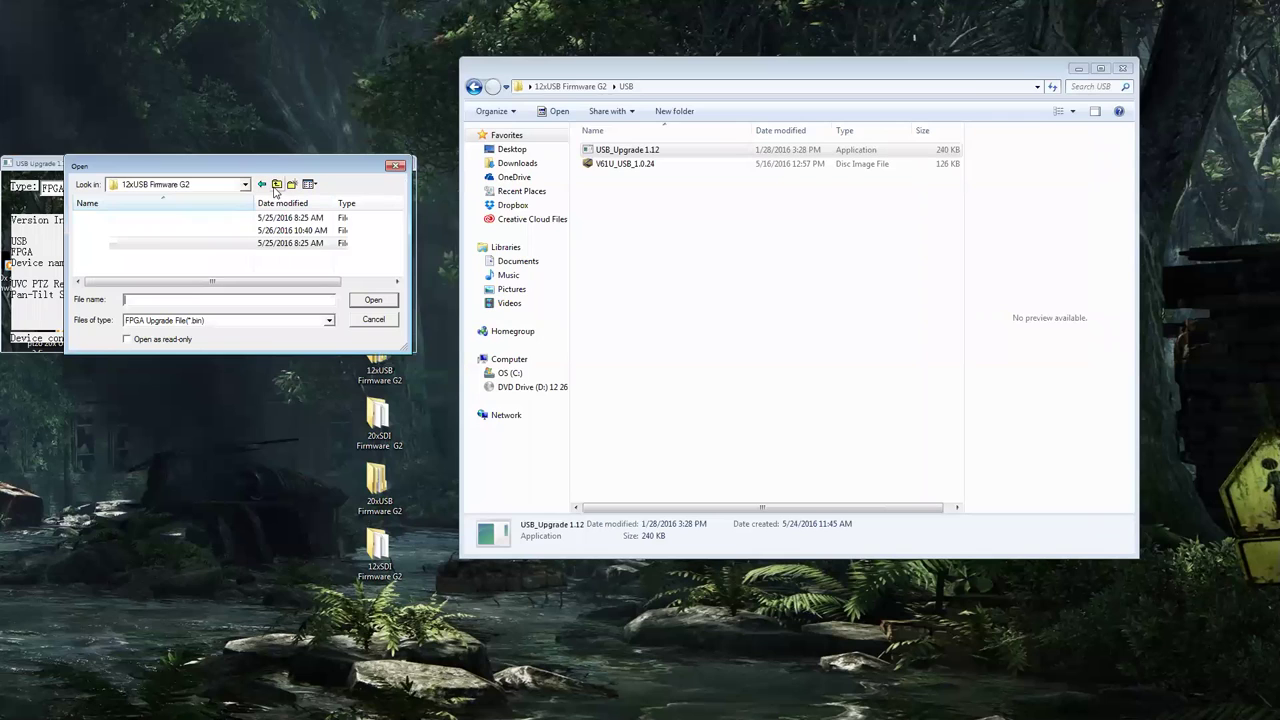
double_click(152, 222)
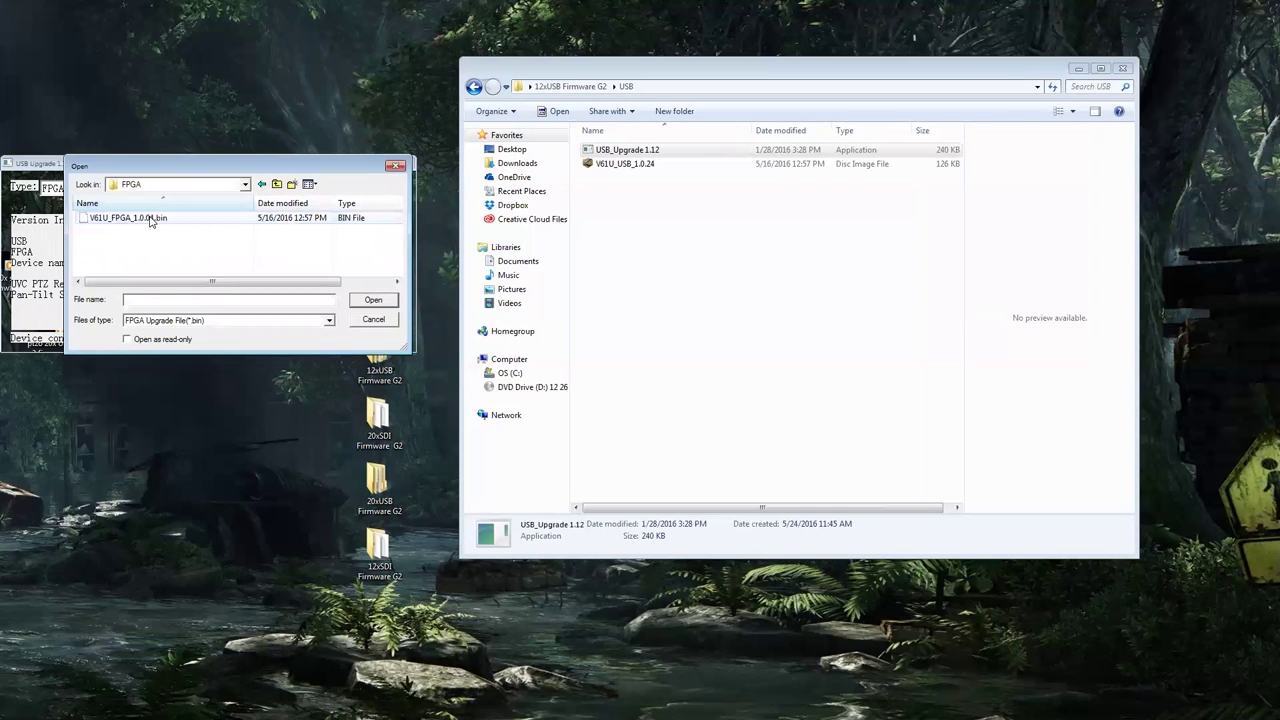
left_click(151, 219)
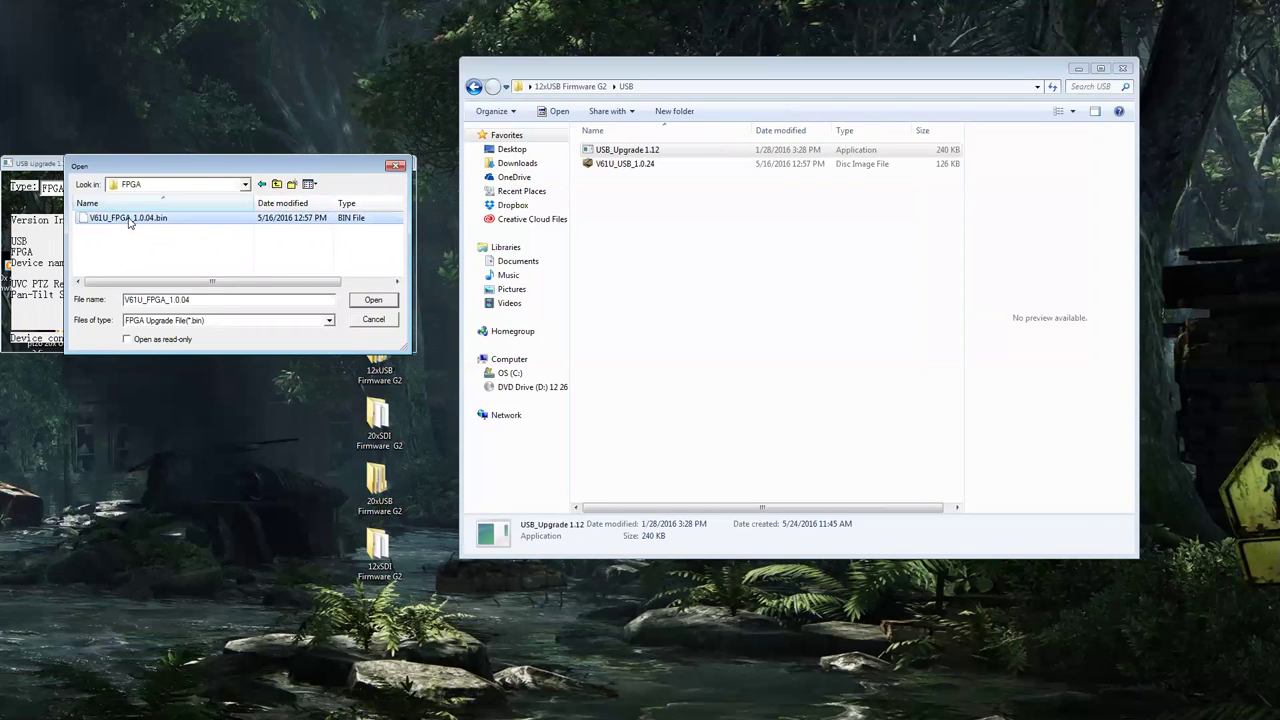
left_click(370, 300)
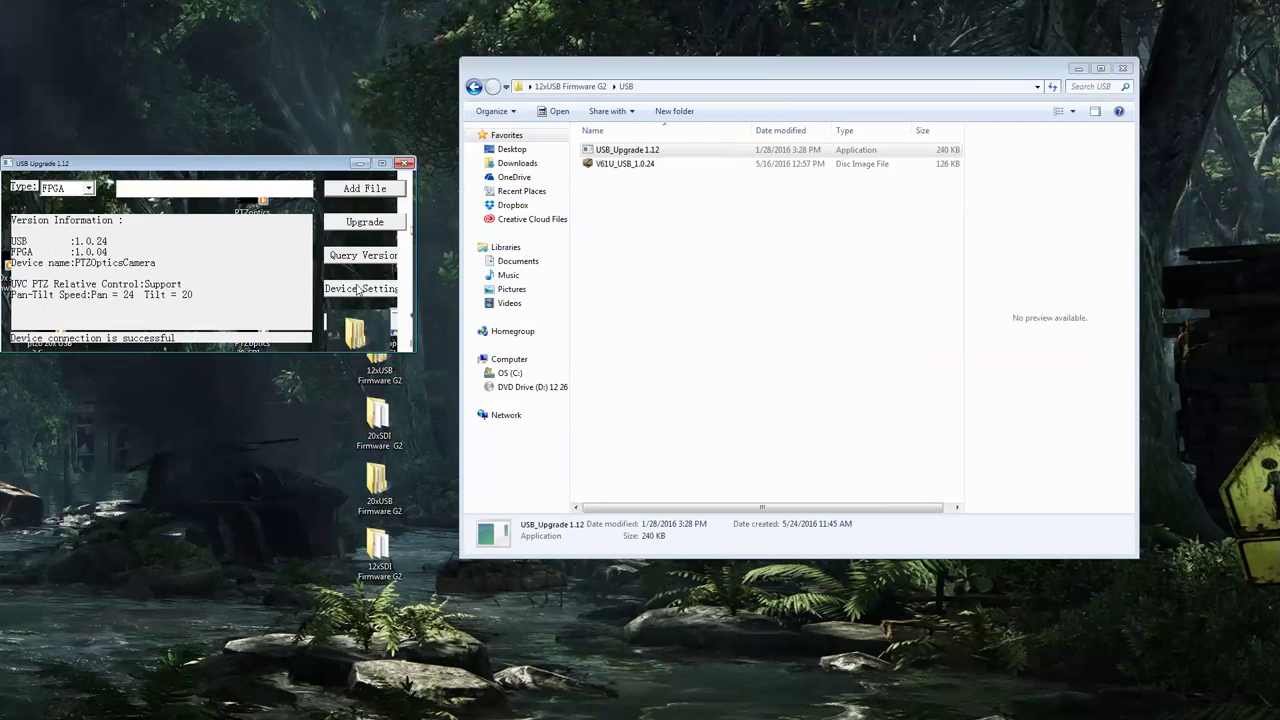
- Flash the FPGA firmware and wait for 'FPGA firmware upgrade is complete!'
left_click(352, 226)
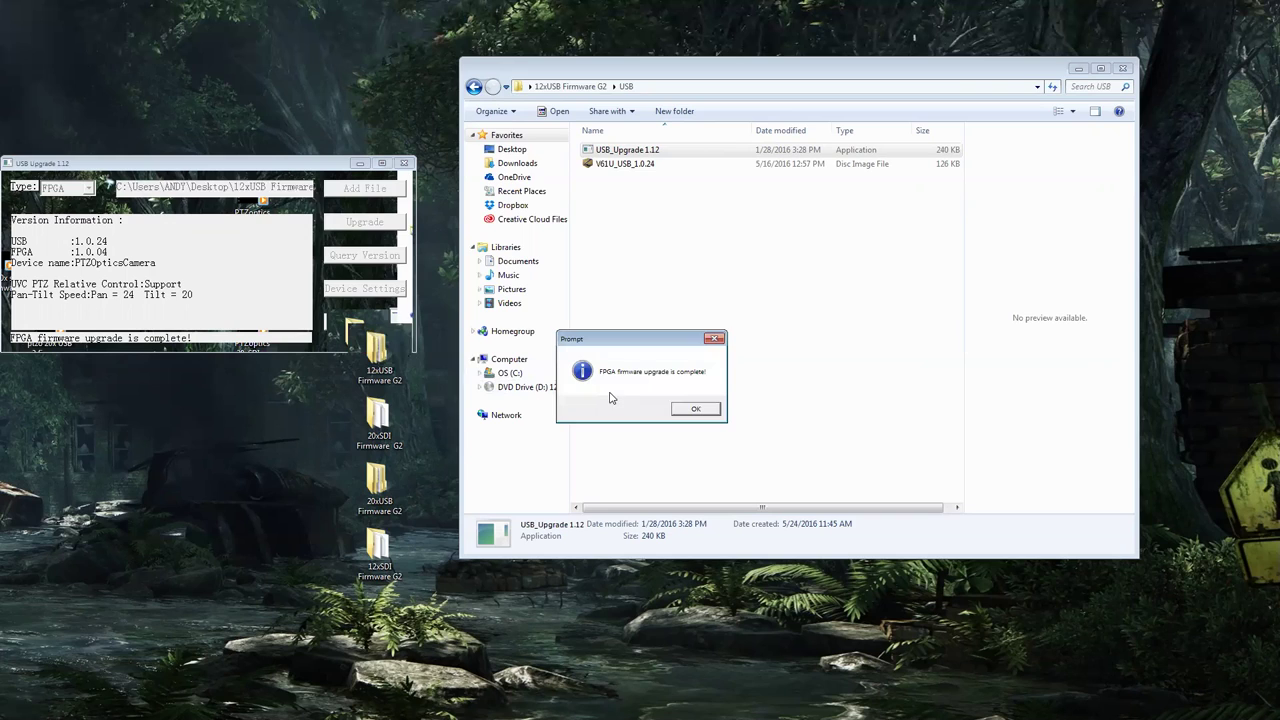
- Dismiss the FPGA completion message, then close the USB Upgrade 1.12 window
left_click(693, 410)
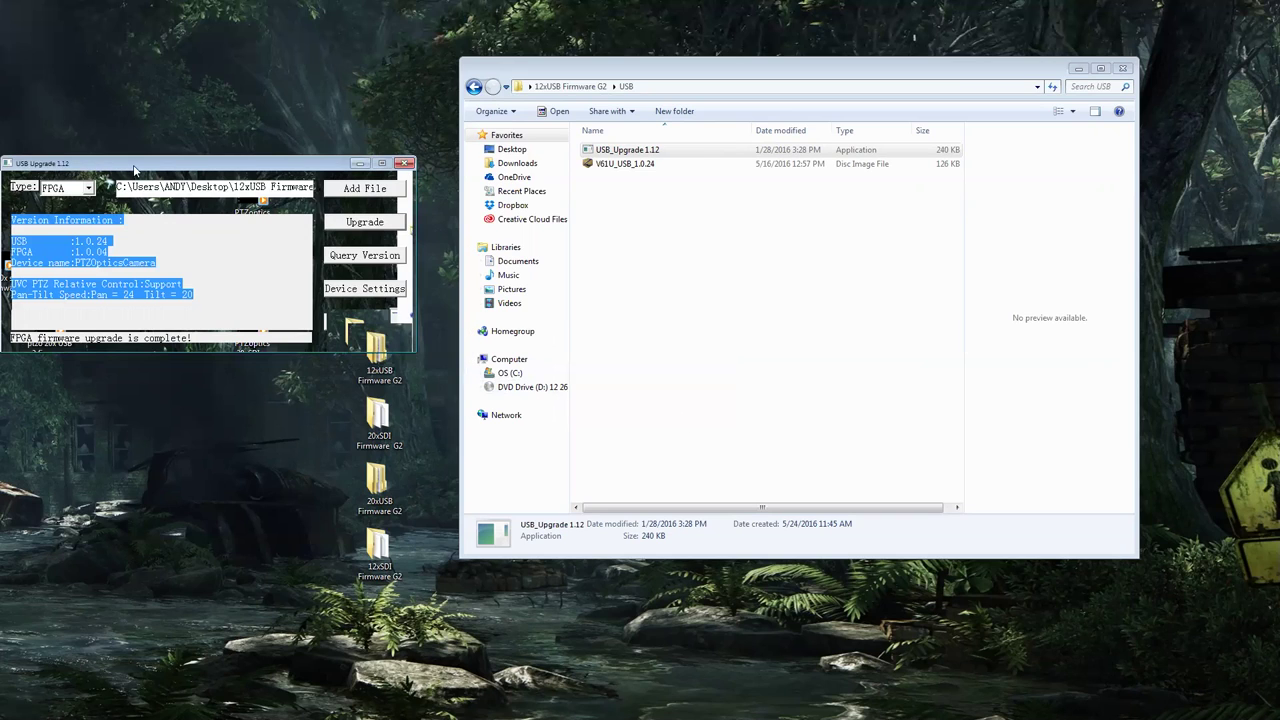
left_click_drag(135, 168, 193, 86)
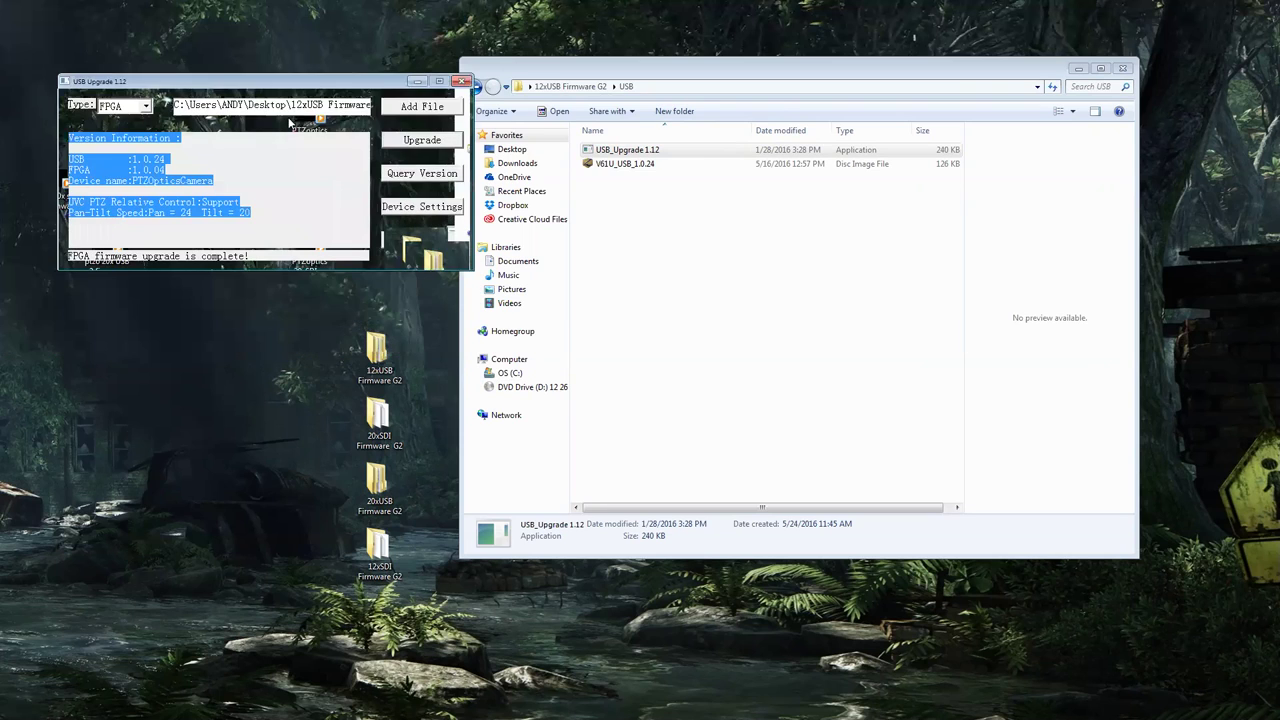
left_click(463, 82)
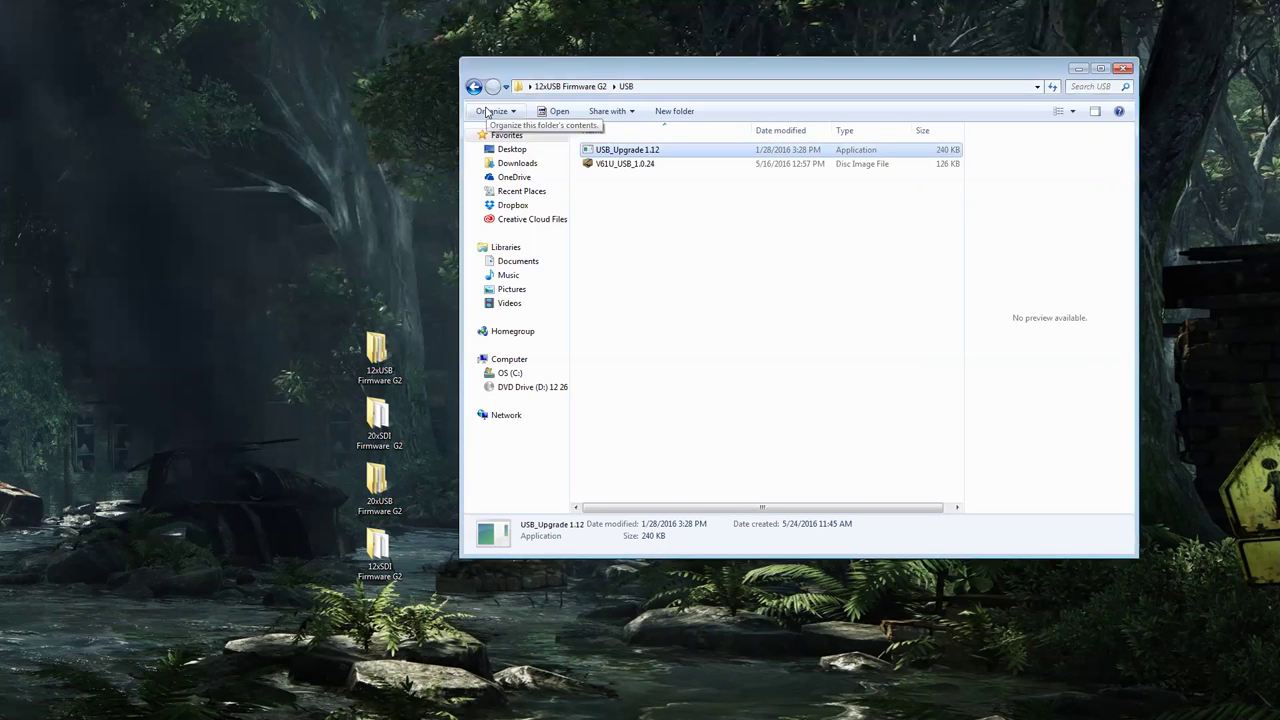
- Run the upgrade tool from the SOC folder, search the network, and select camera 192.168.100.88
left_click(474, 87)
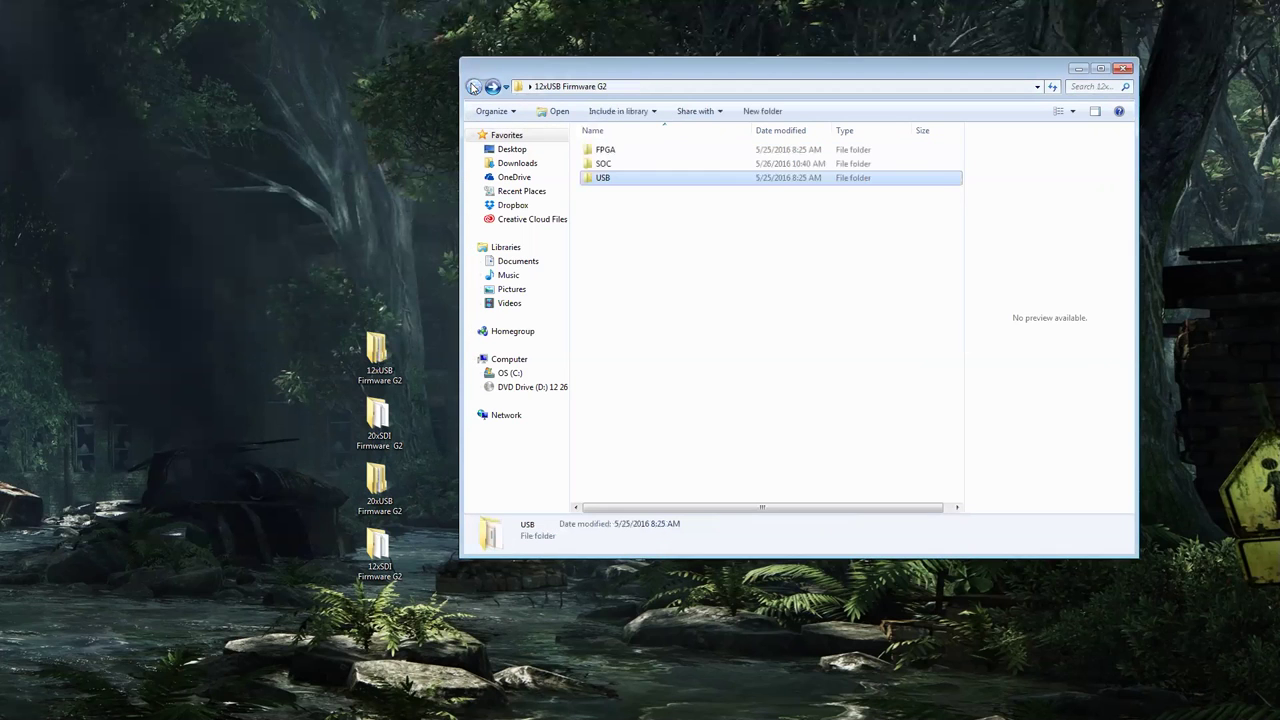
double_click(602, 165)
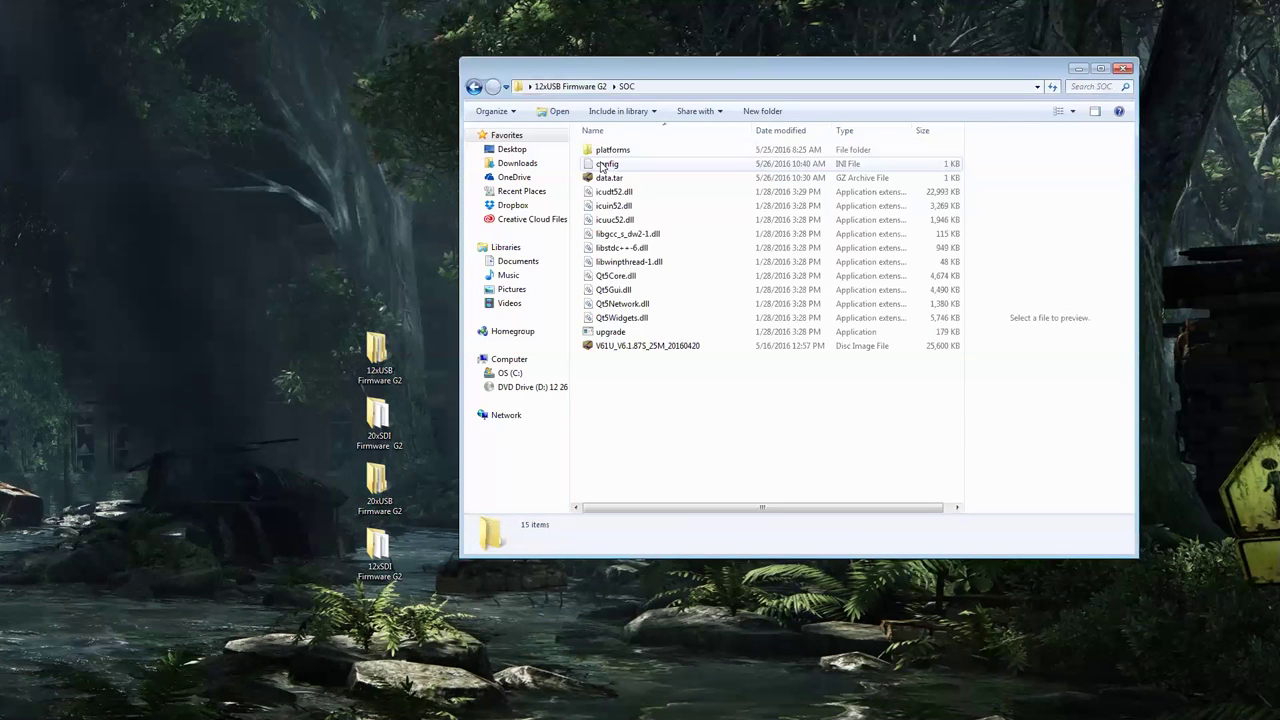
double_click(612, 334)
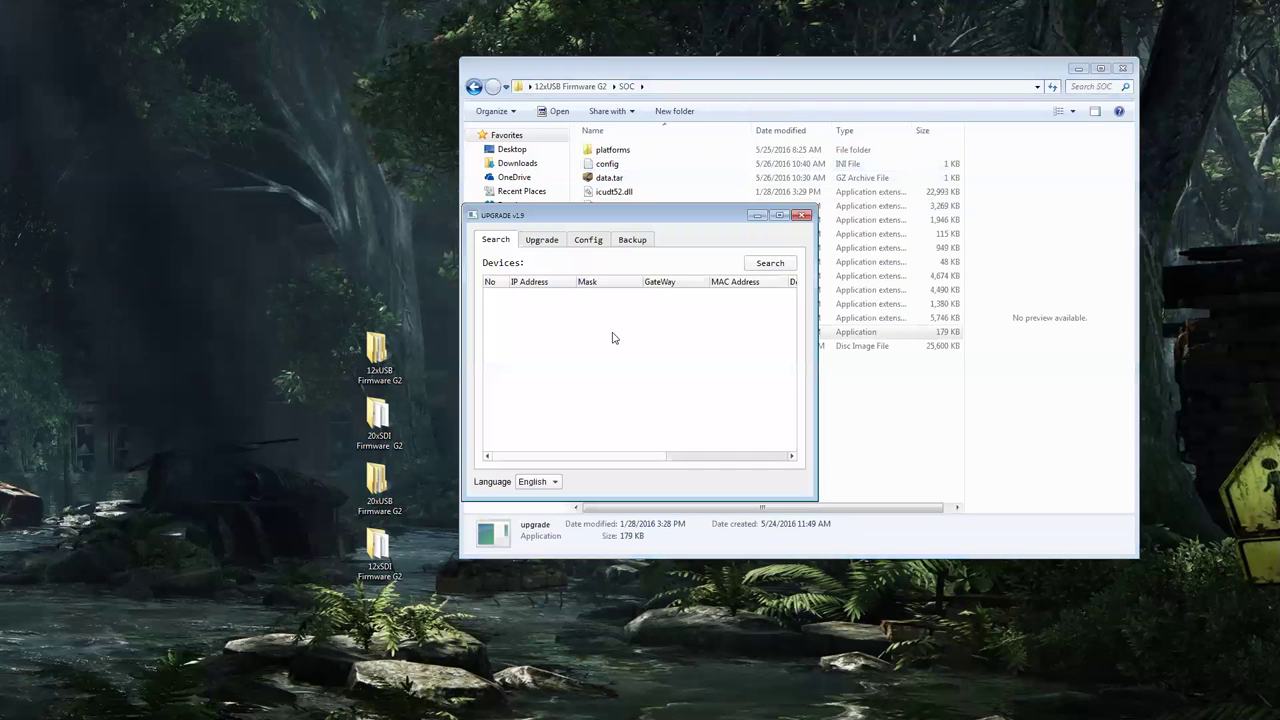
left_click(771, 265)
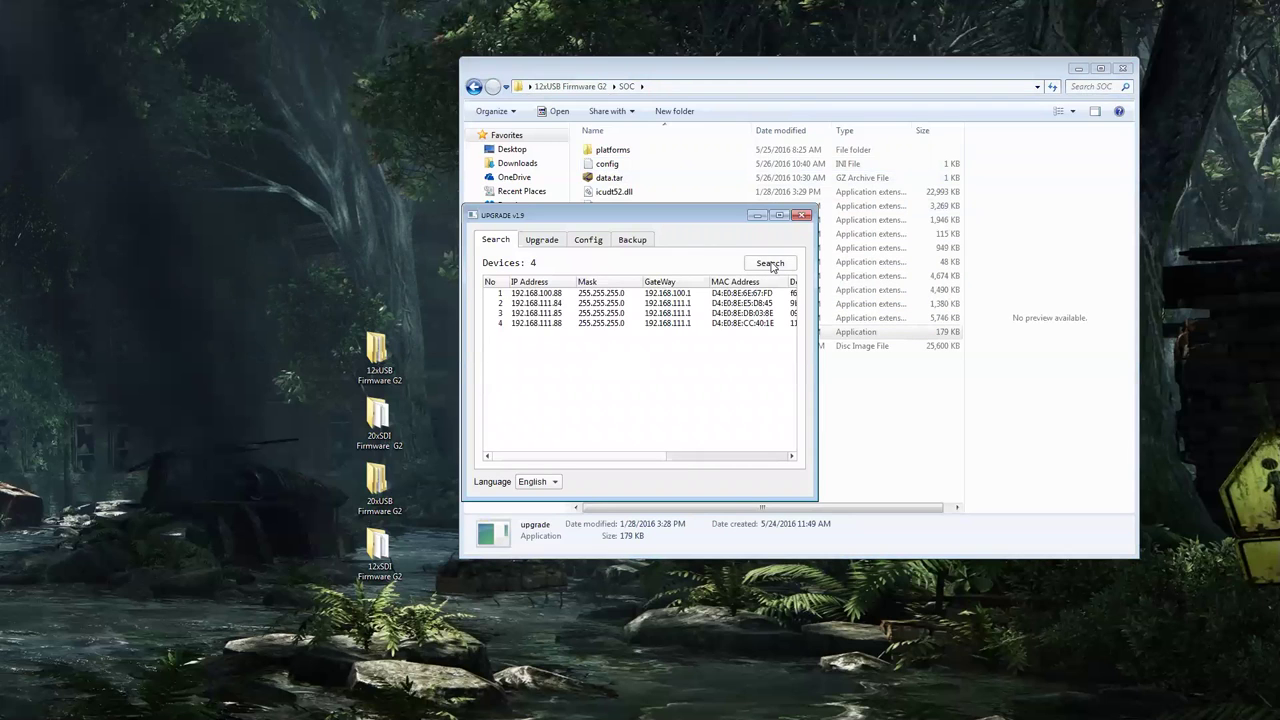
left_click(566, 294)
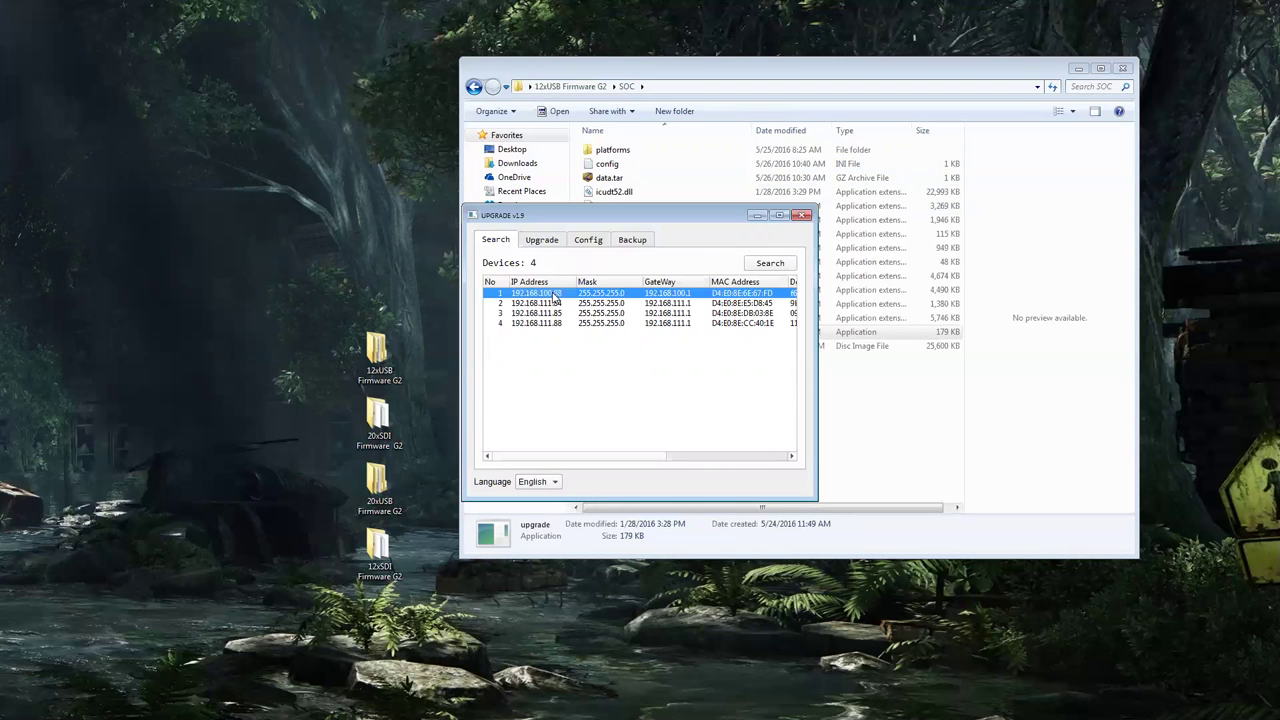
- Open config for the camera at 192.168.100.88 and change its IP to 192.168.111.87
right_click(555, 296)
left_click(588, 309)
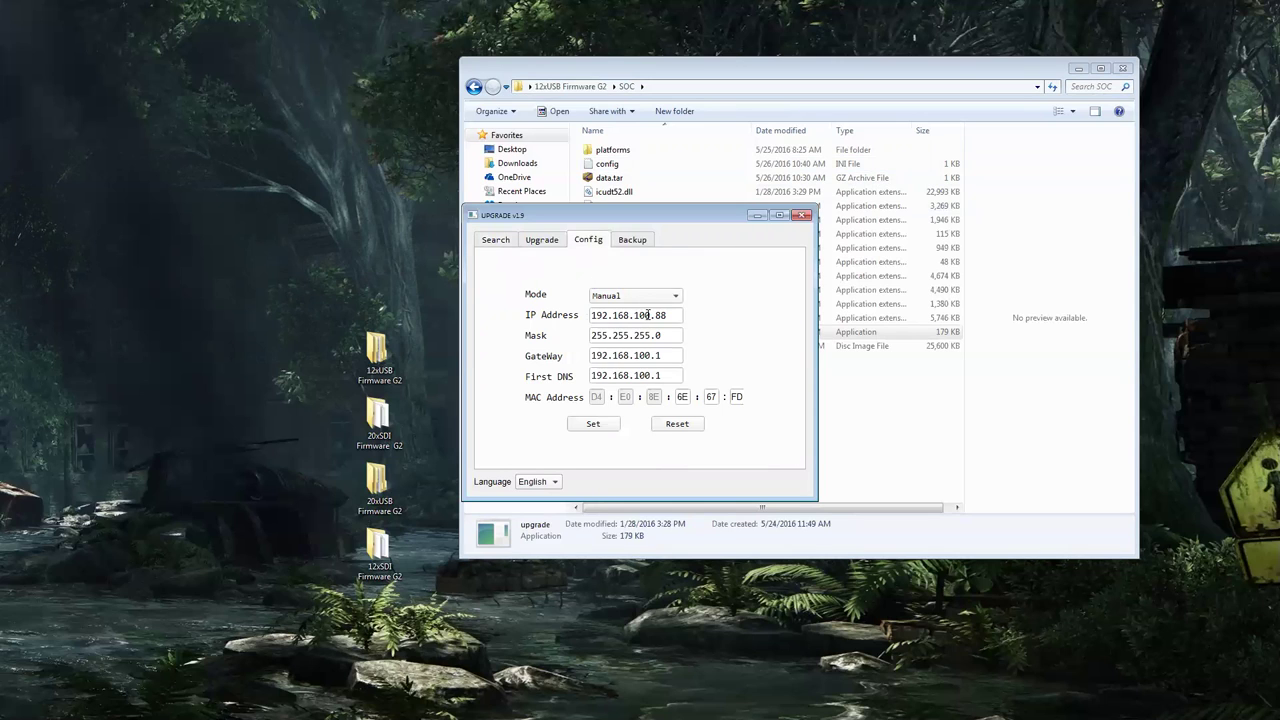
left_click(648, 315)
key("BackSpace")
key("BackSpace")
type("11")
left_click(669, 315)
key("BackSpace")
type("7")
- Set the gateway to 192.168.111.1, apply the settings, and keep MTD as upgrade type
left_click(652, 356)
key("BackSpace")
key("BackSpace")
type("11")
left_click(593, 424)
left_click(661, 364)
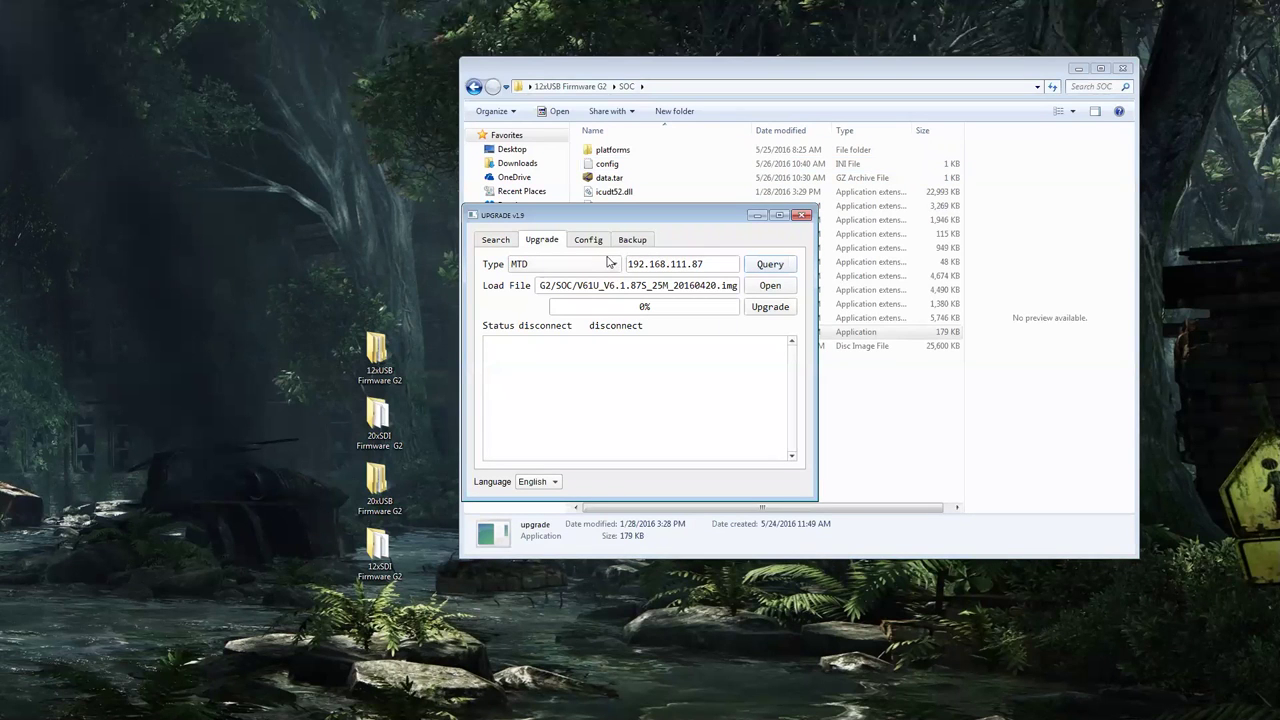
left_click(608, 268)
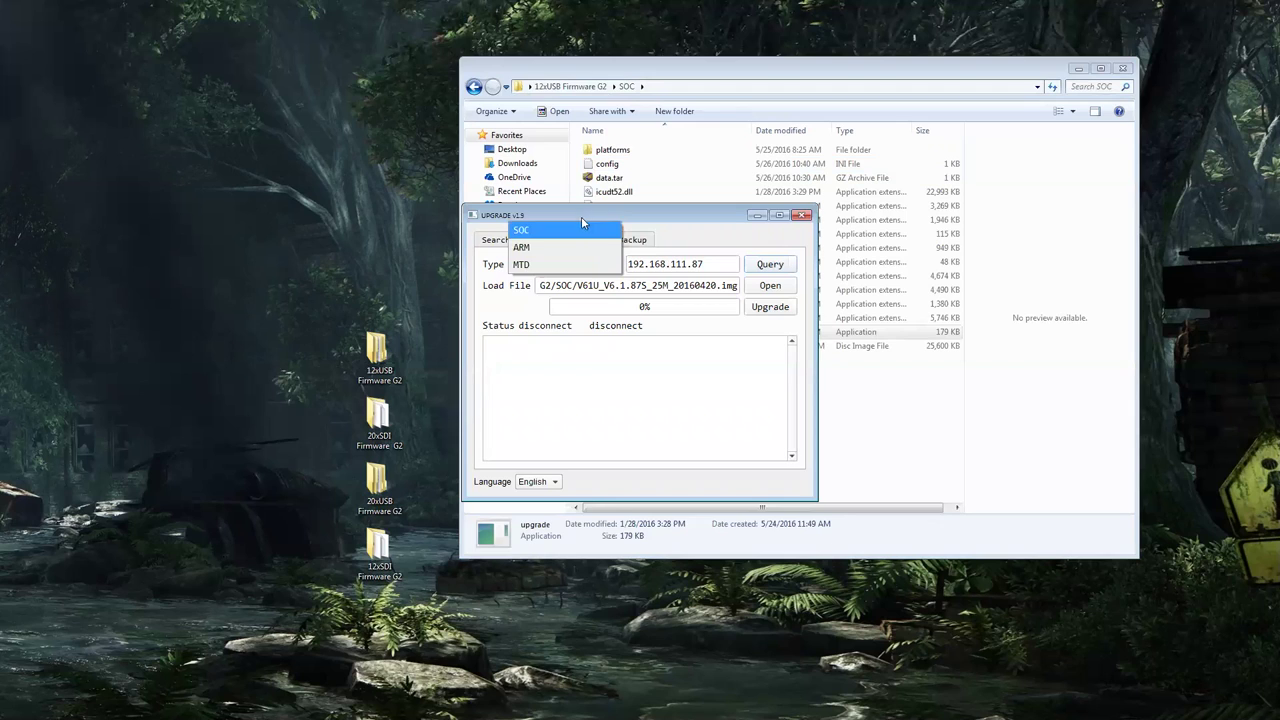
left_click(578, 267)
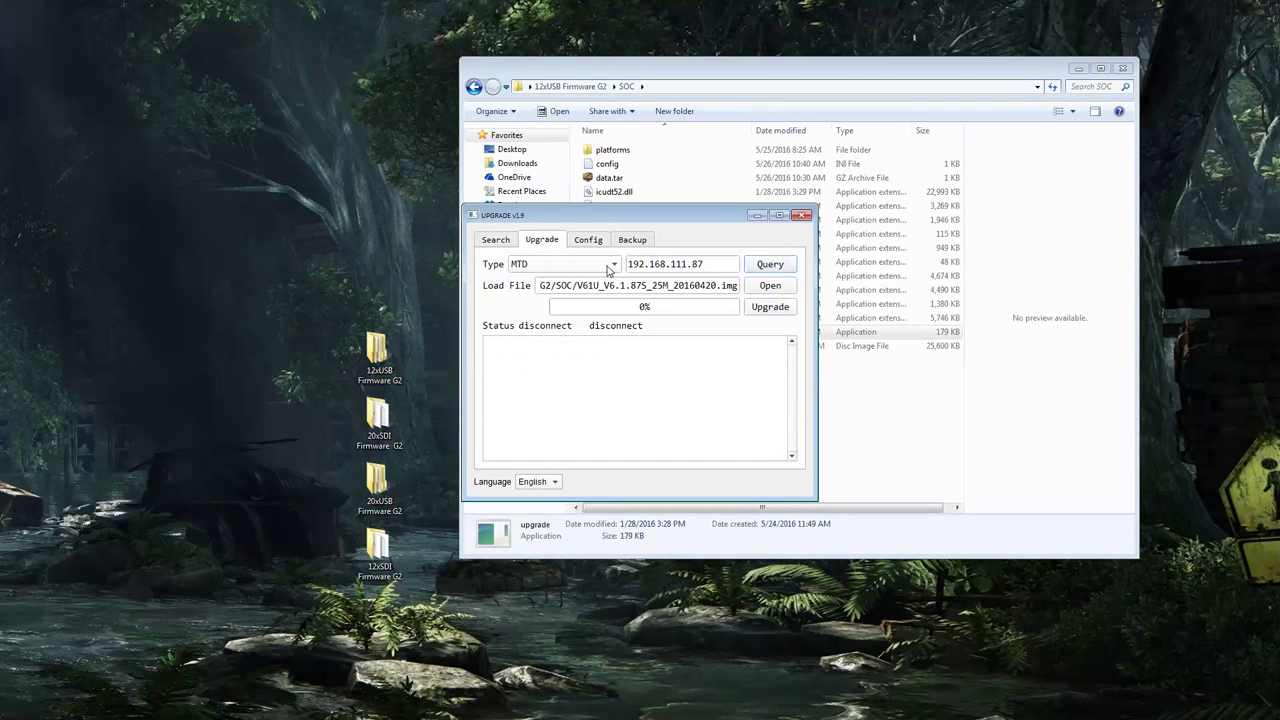
- Rerun the device search until 192.168.111.87 appears among 4 devices, then select it
left_click(505, 241)
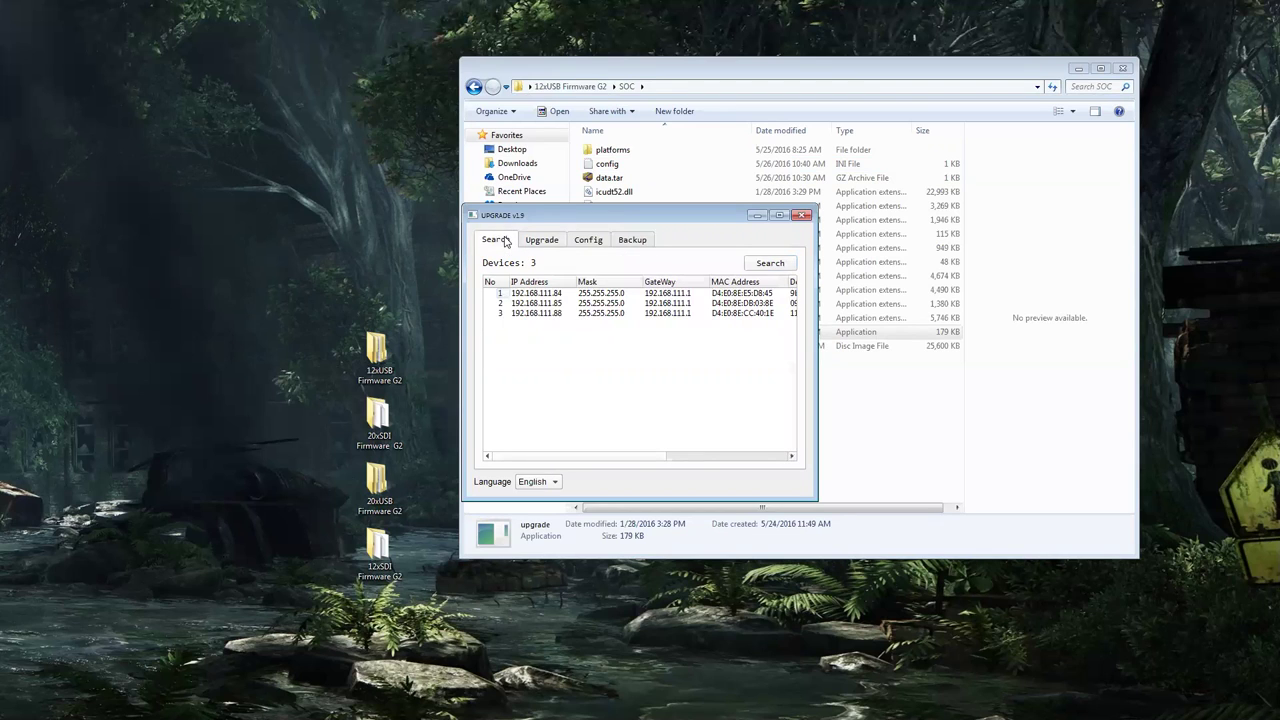
left_click(763, 266)
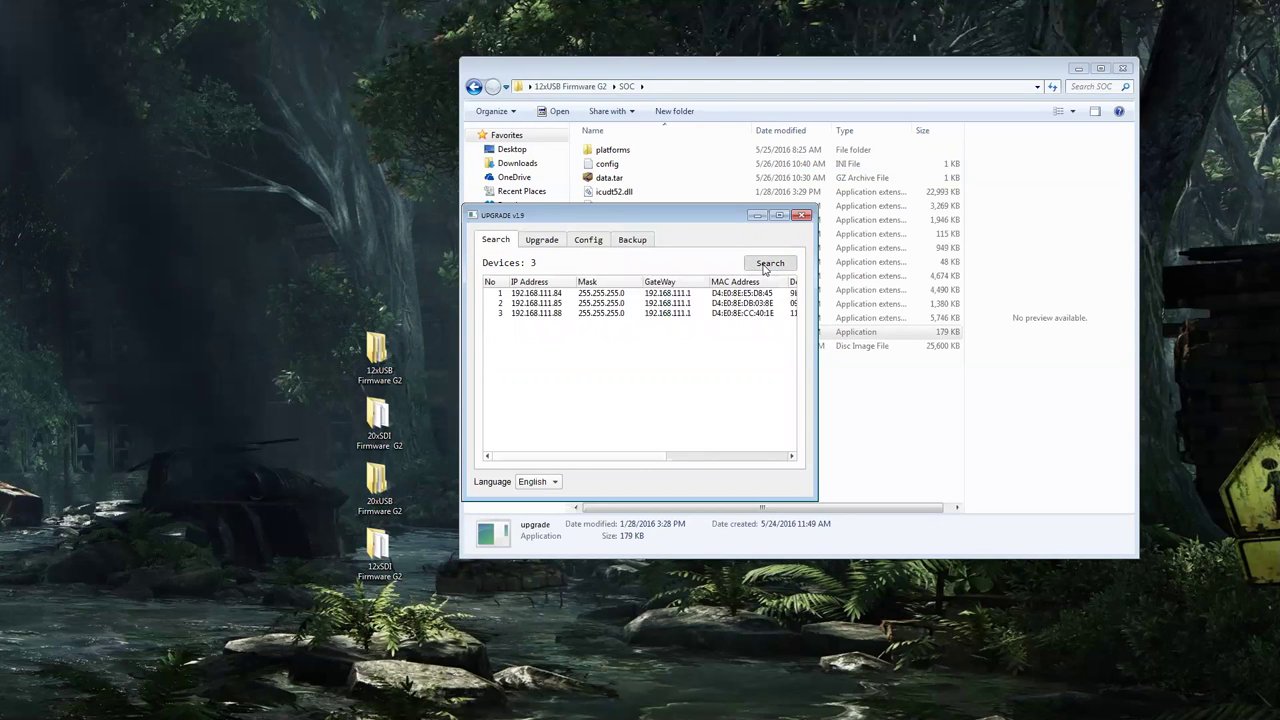
left_click(764, 268)
left_click(764, 268)
left_click(764, 268)
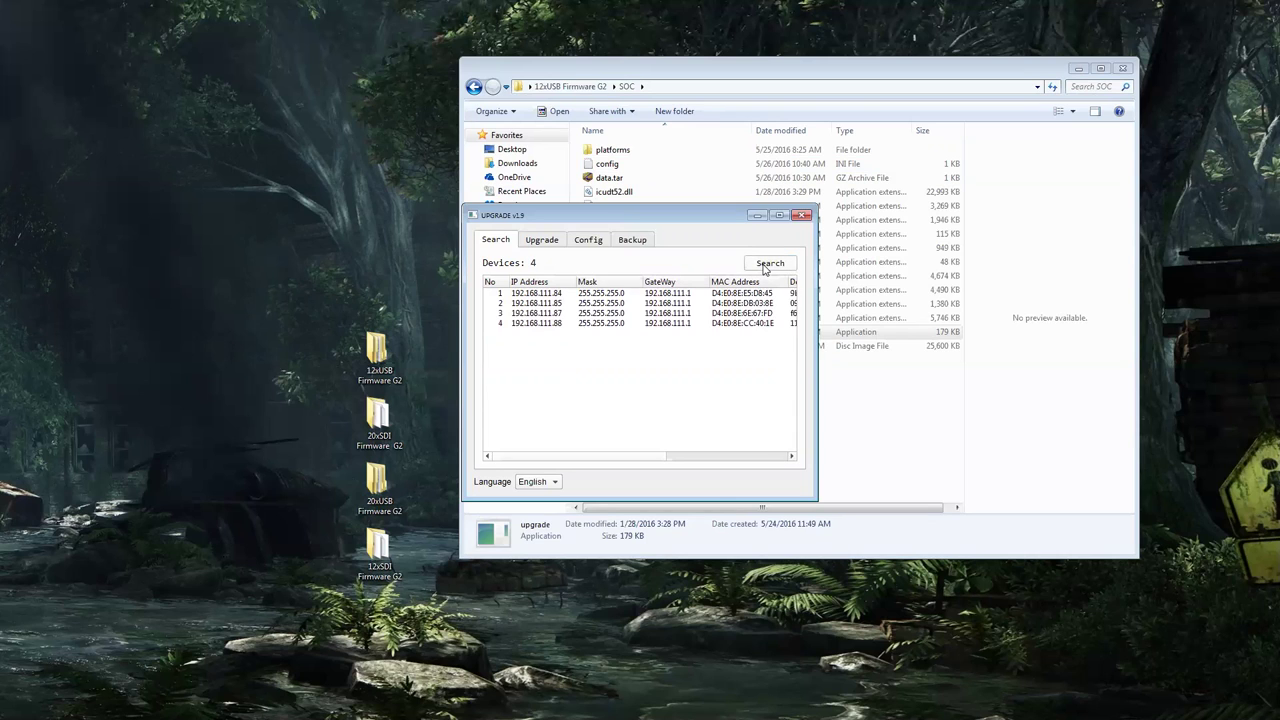
left_click(598, 305)
- Back up the camera at 192.168.111.87 and dismiss the Backup Success message
right_click(597, 313)
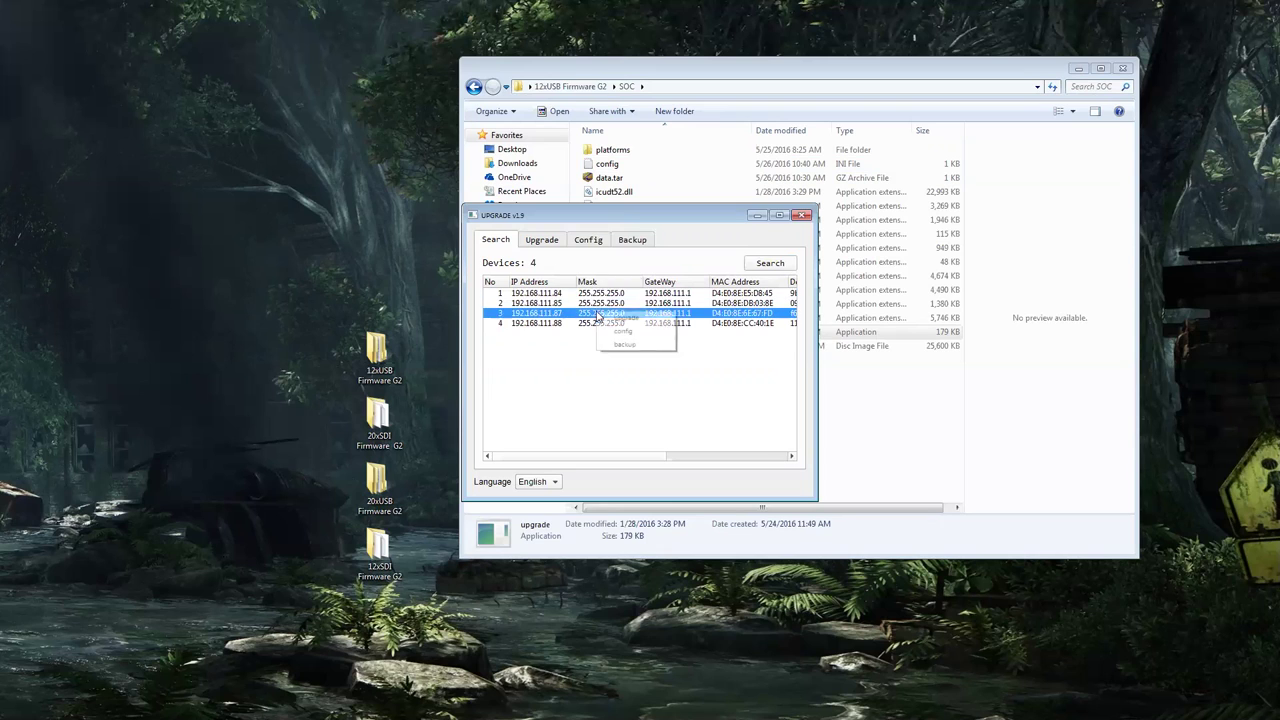
left_click(625, 345)
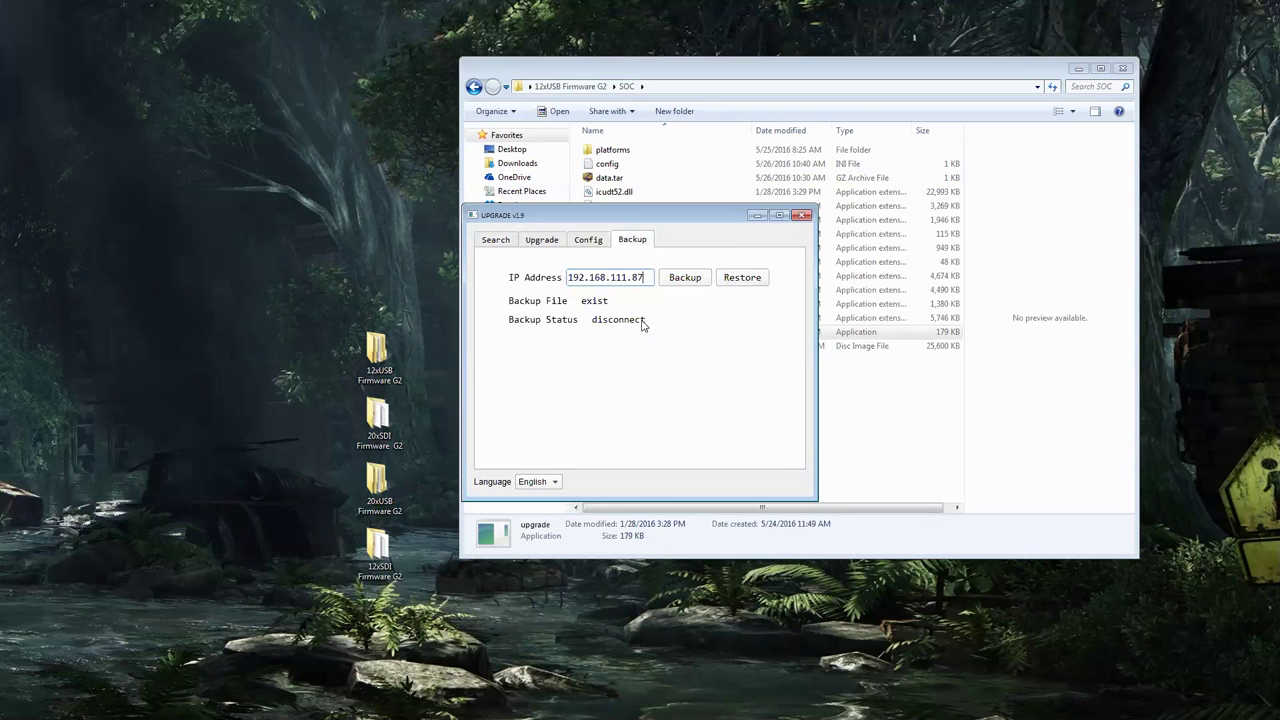
left_click(686, 278)
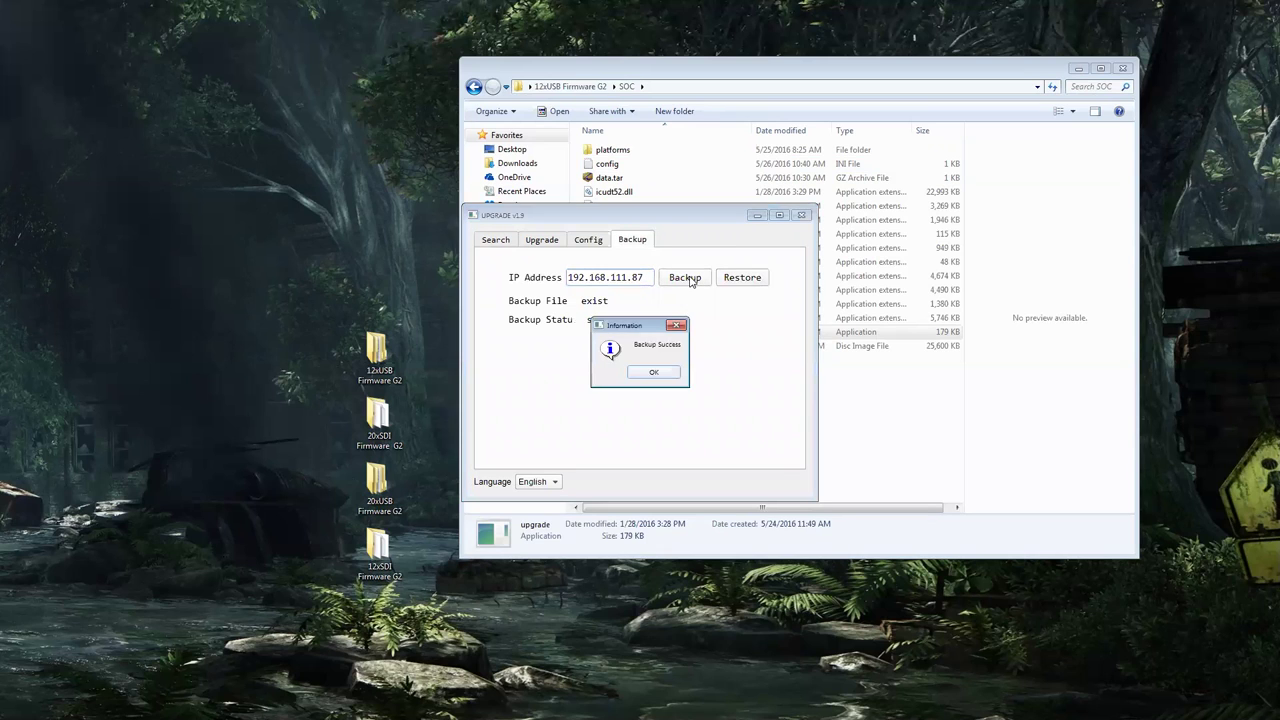
left_click(656, 372)
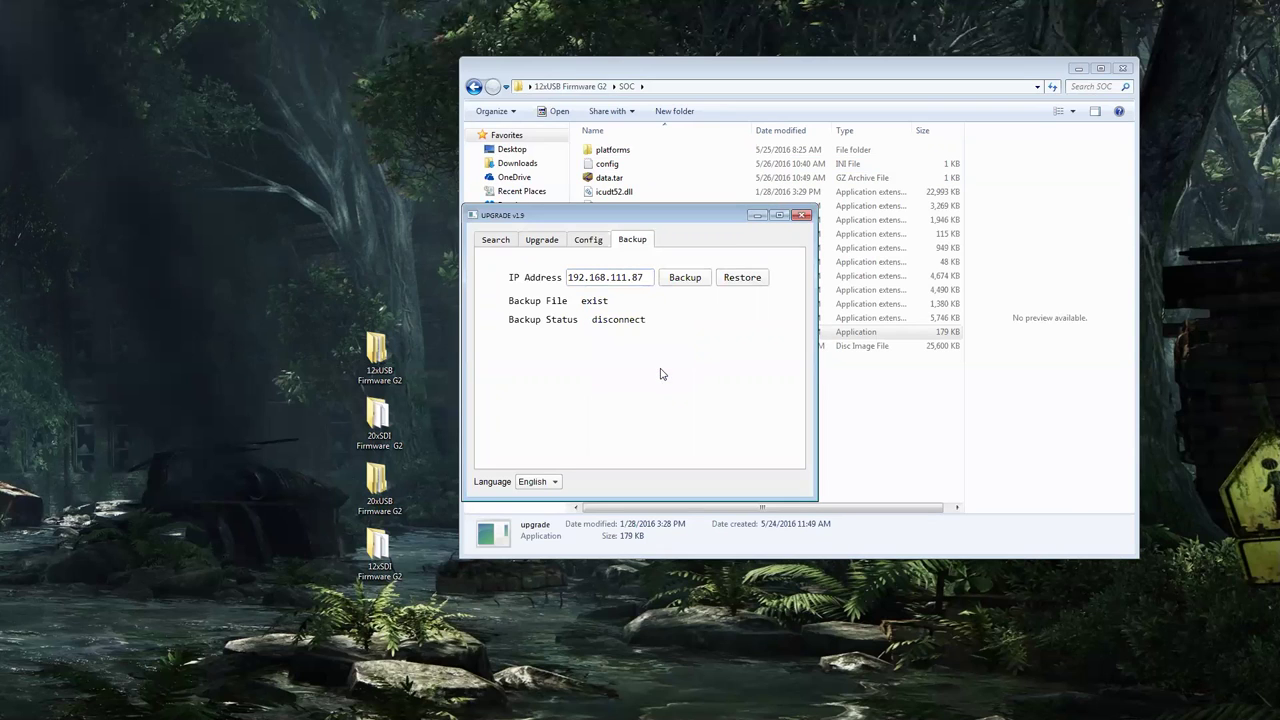
- Open the upgrade page for the camera at 192.168.111.87 with upgrade type MTD
left_click(546, 242)
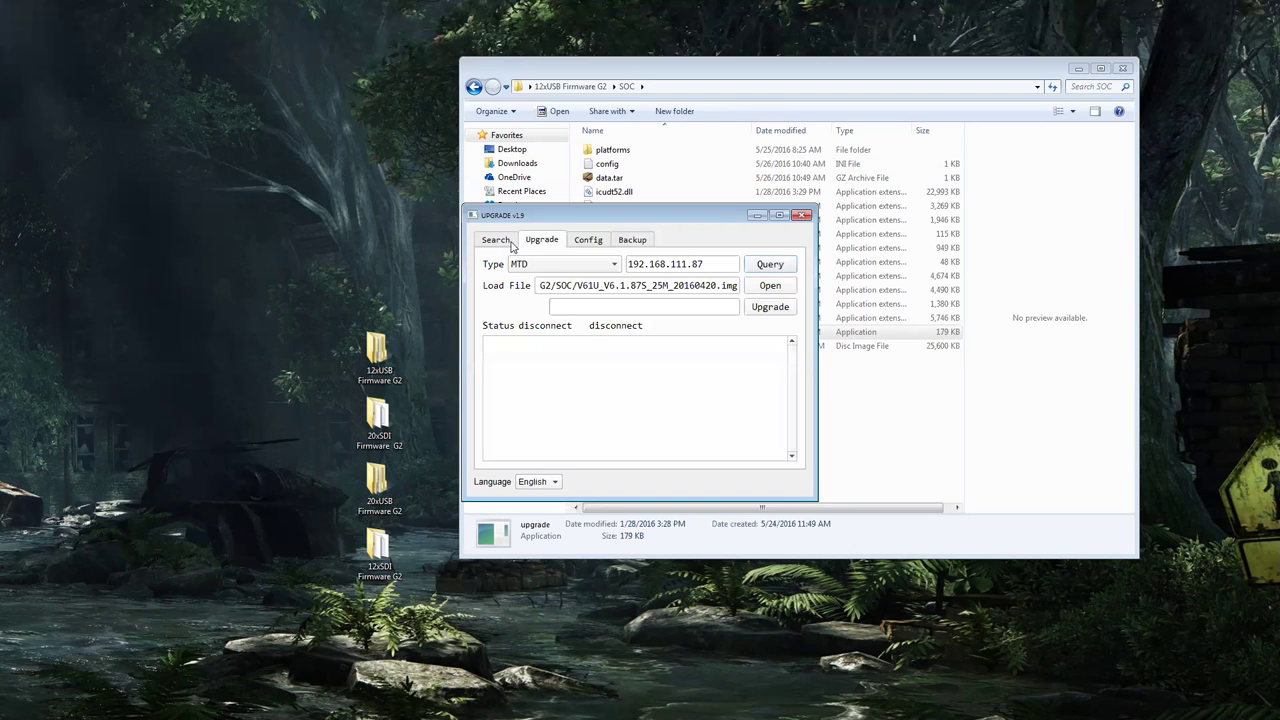
left_click(496, 242)
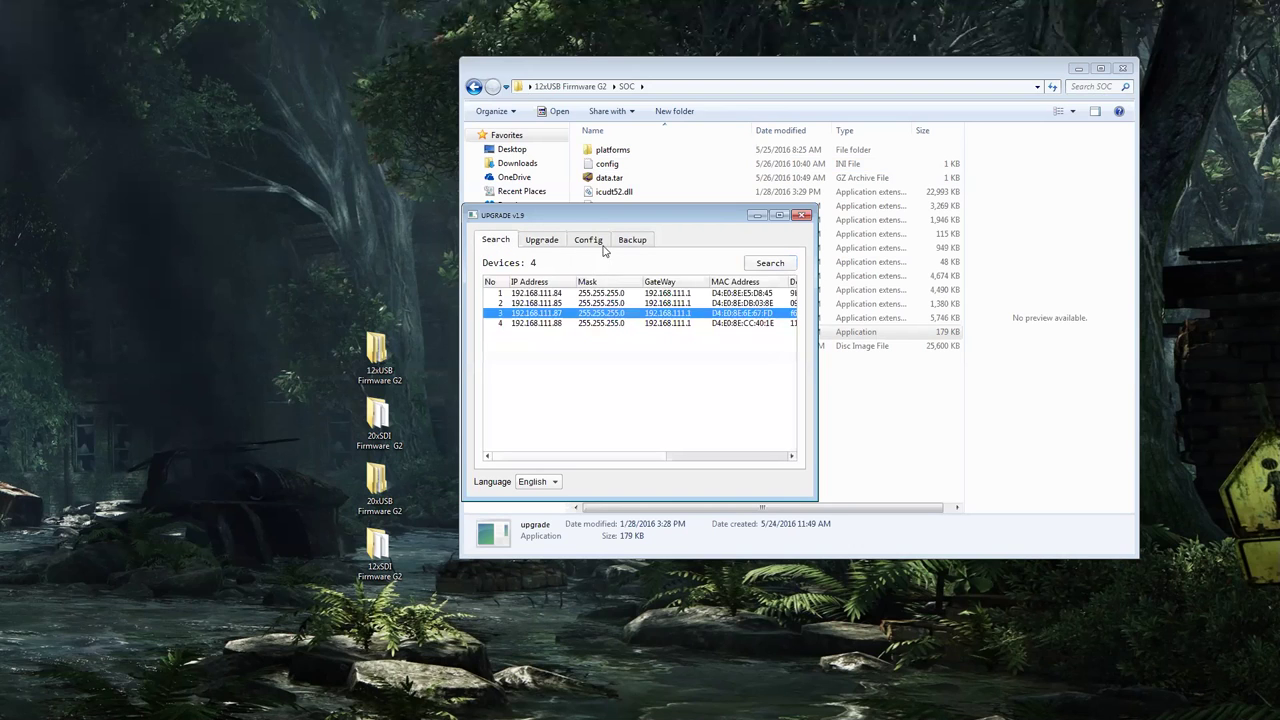
right_click(559, 317)
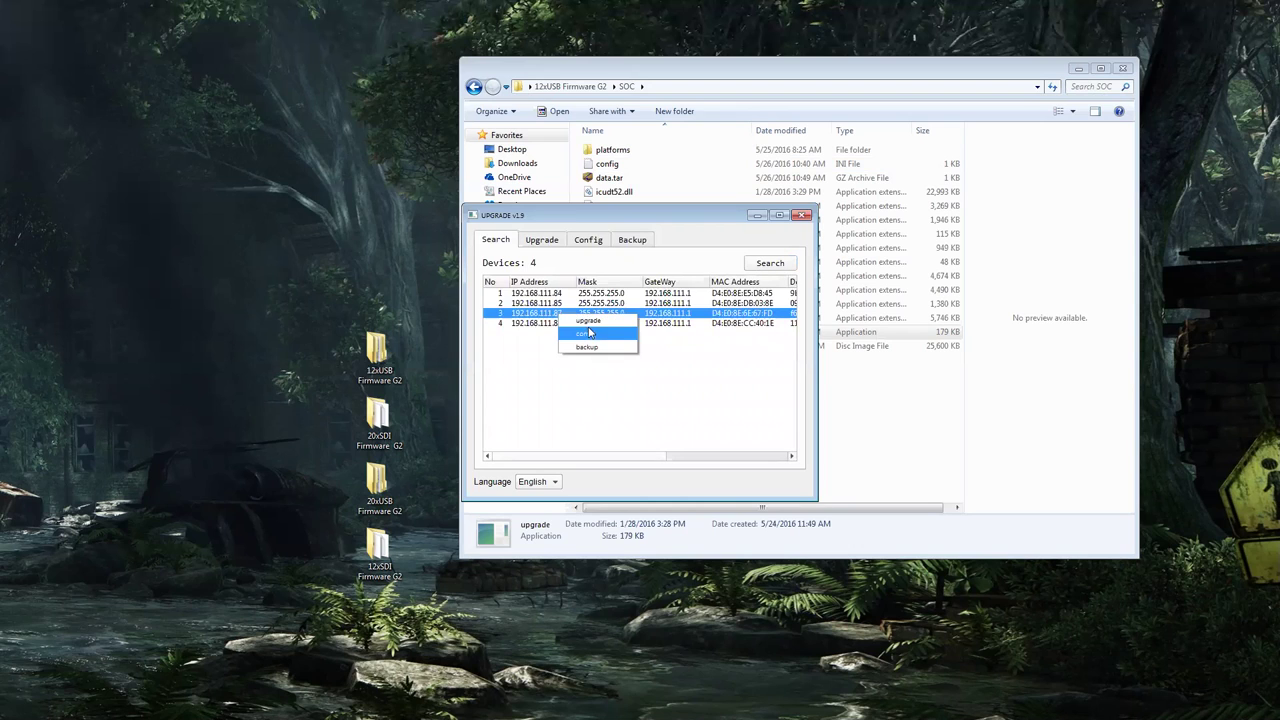
left_click(588, 322)
left_click(597, 265)
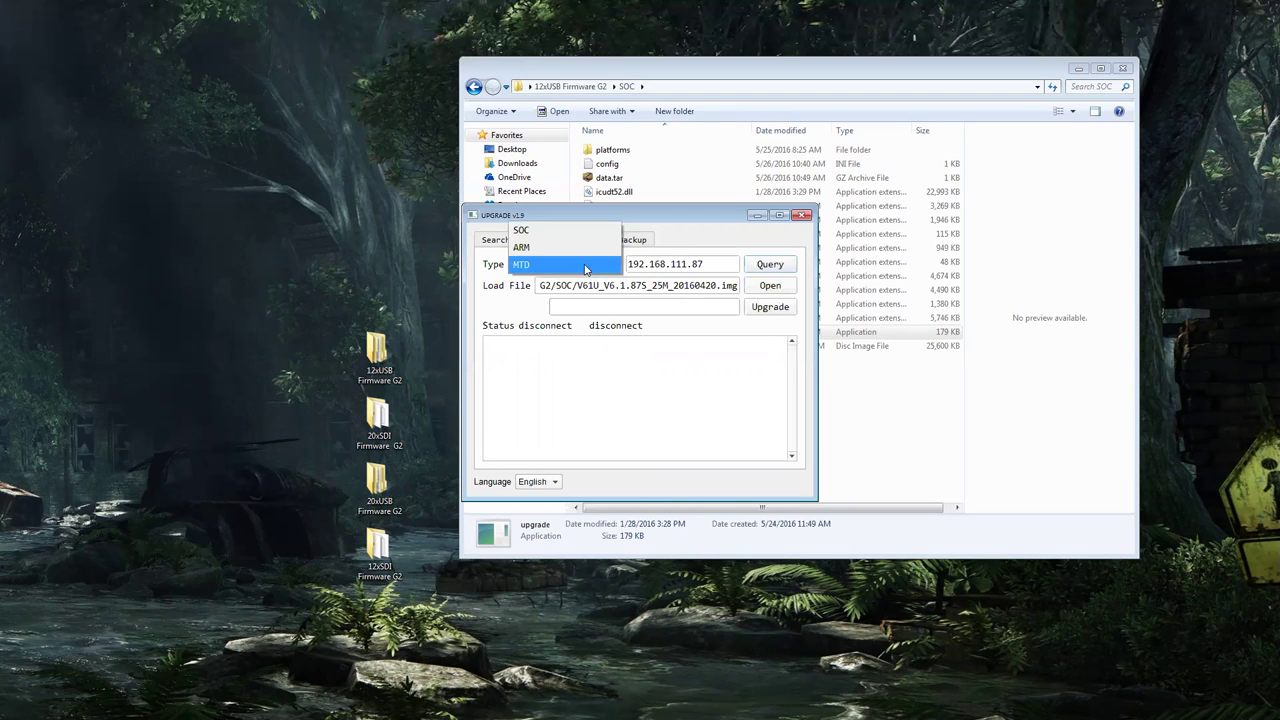
left_click(530, 264)
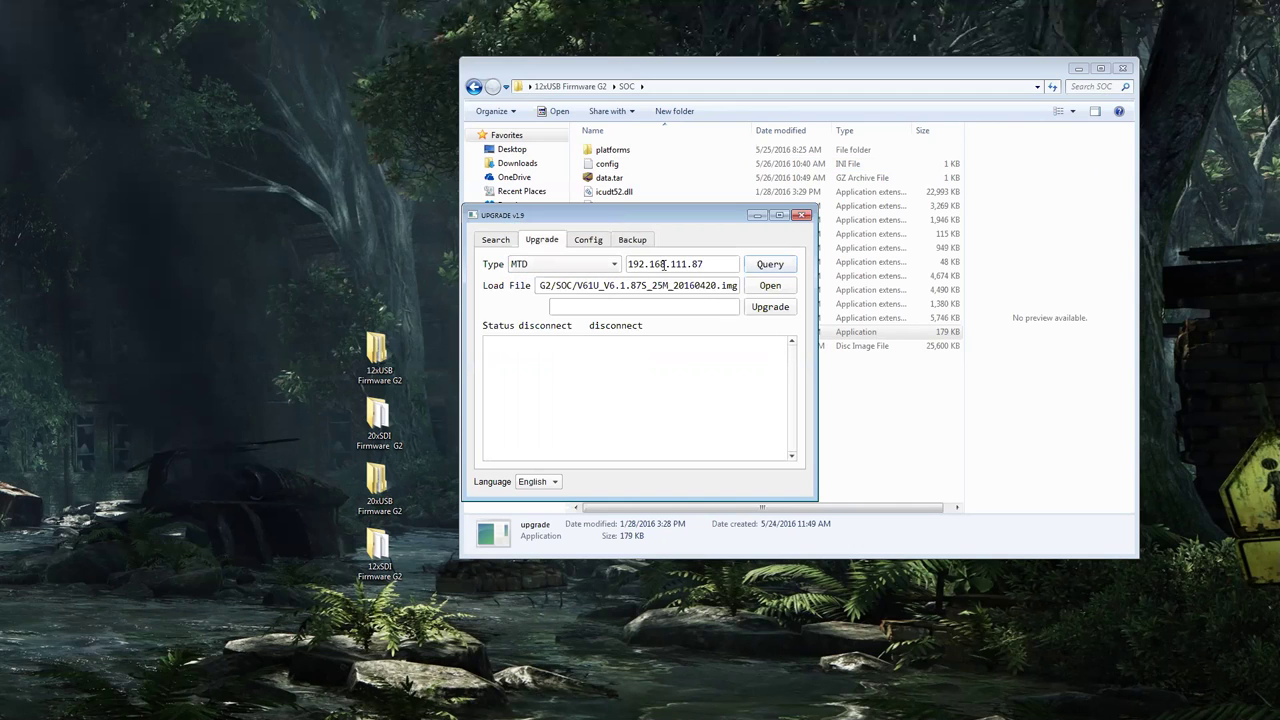
- Query the camera's firmware versions and load the V61U_V6.1.87S_25M_20160420 image
left_click(770, 265)
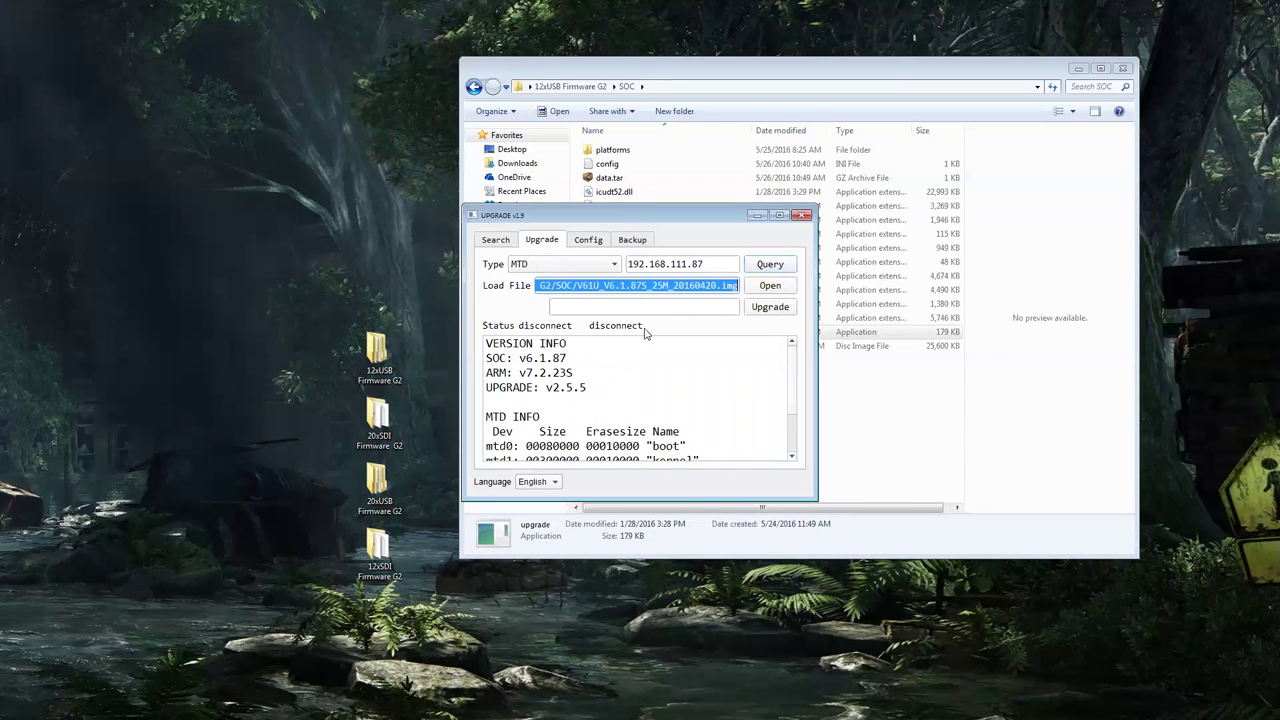
left_click(769, 285)
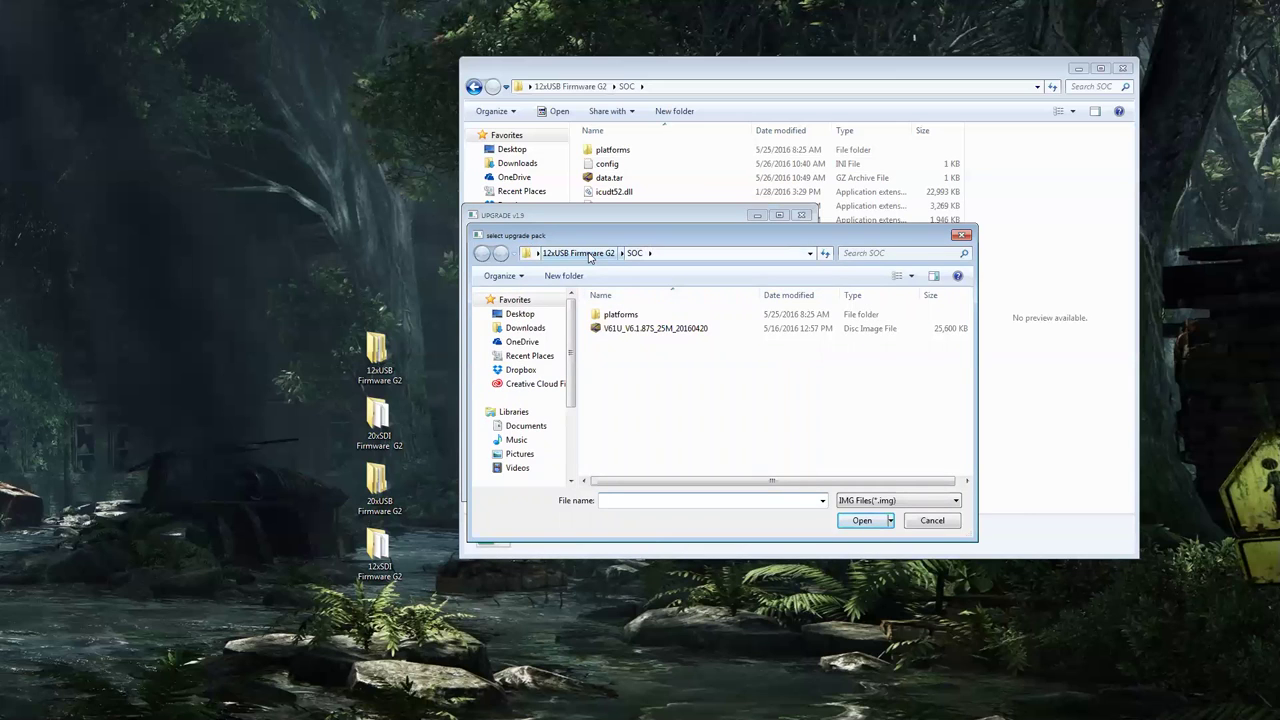
left_click(625, 329)
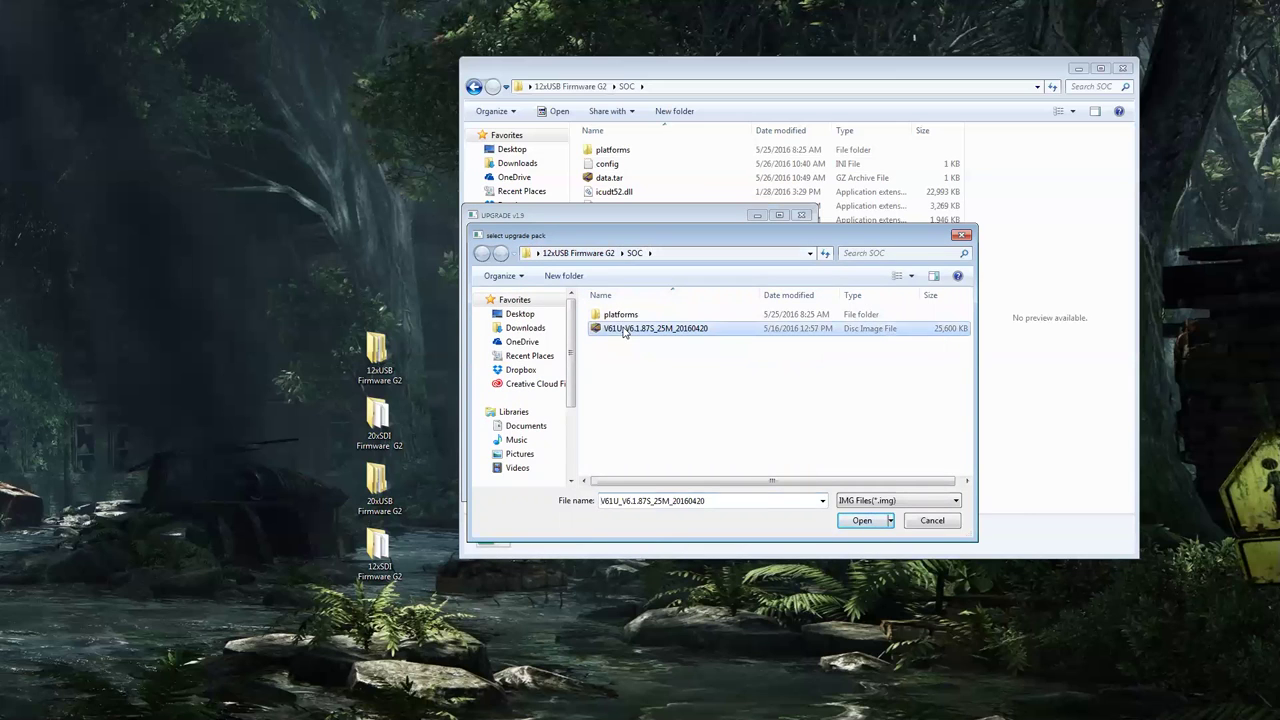
left_click(860, 522)
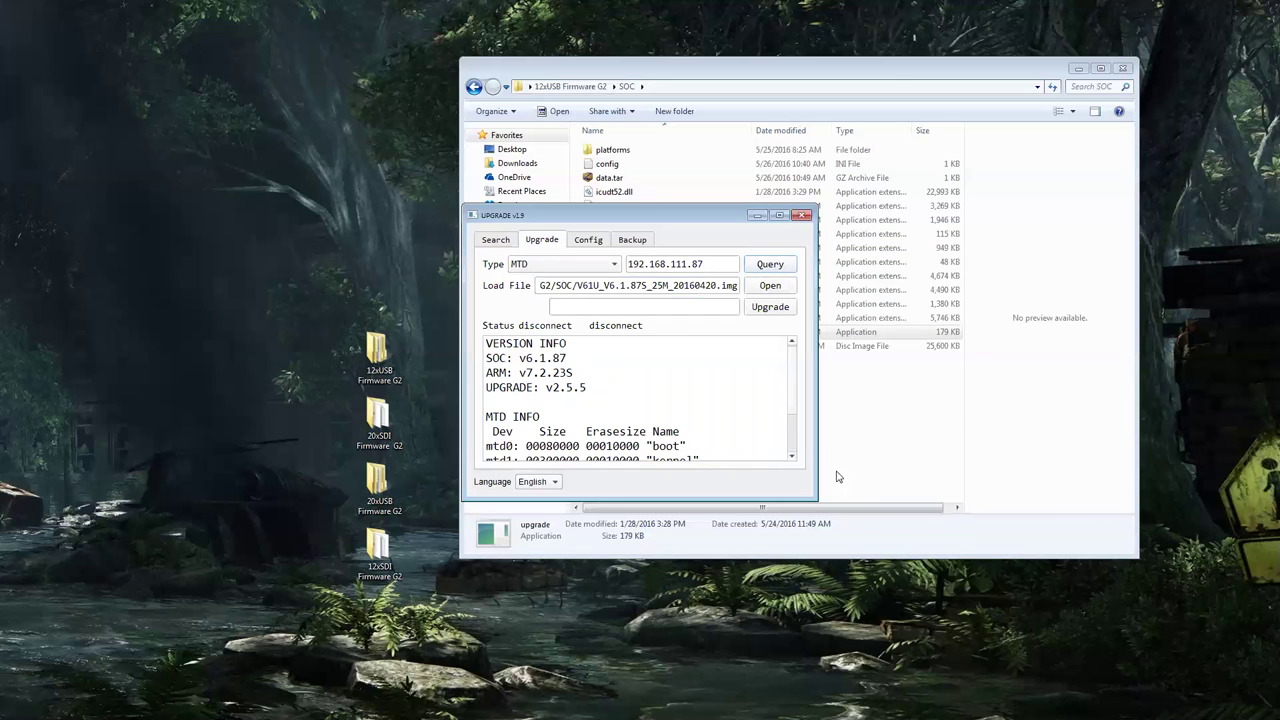
- Flash the SOC image onto 192.168.111.87 to 100% and acknowledge Upgrade Success
left_click(763, 310)
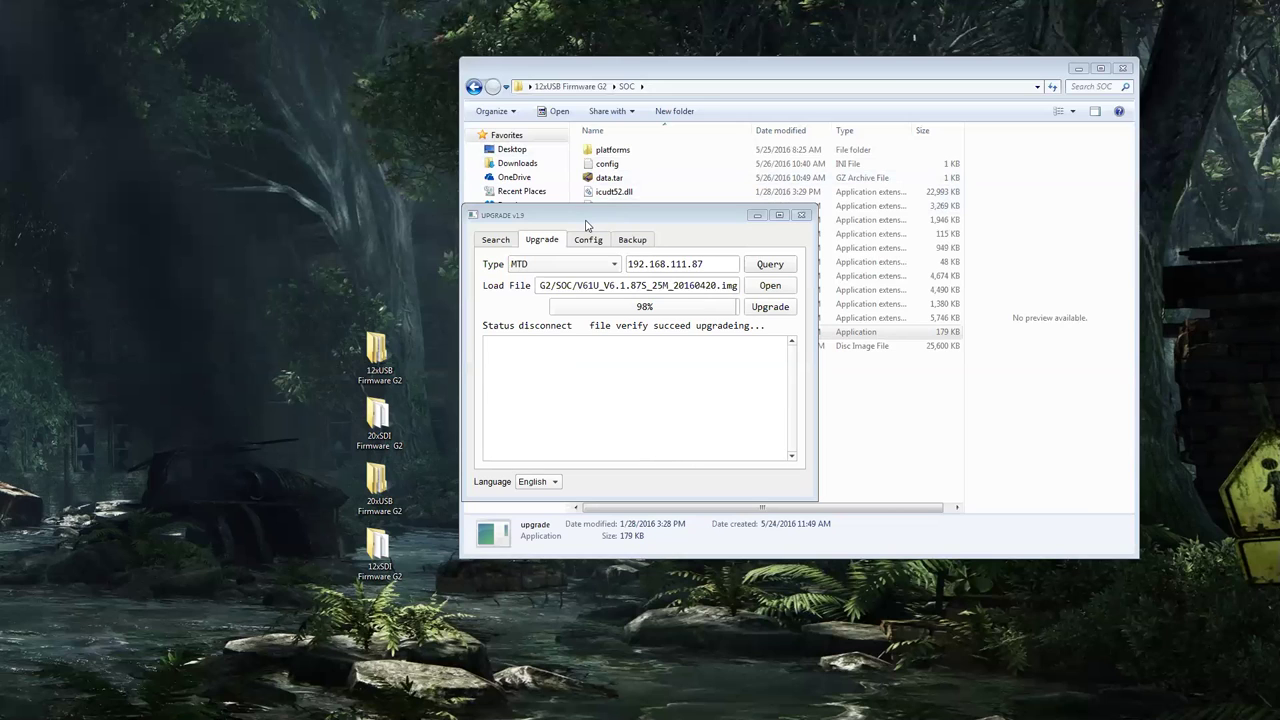
left_click(590, 217)
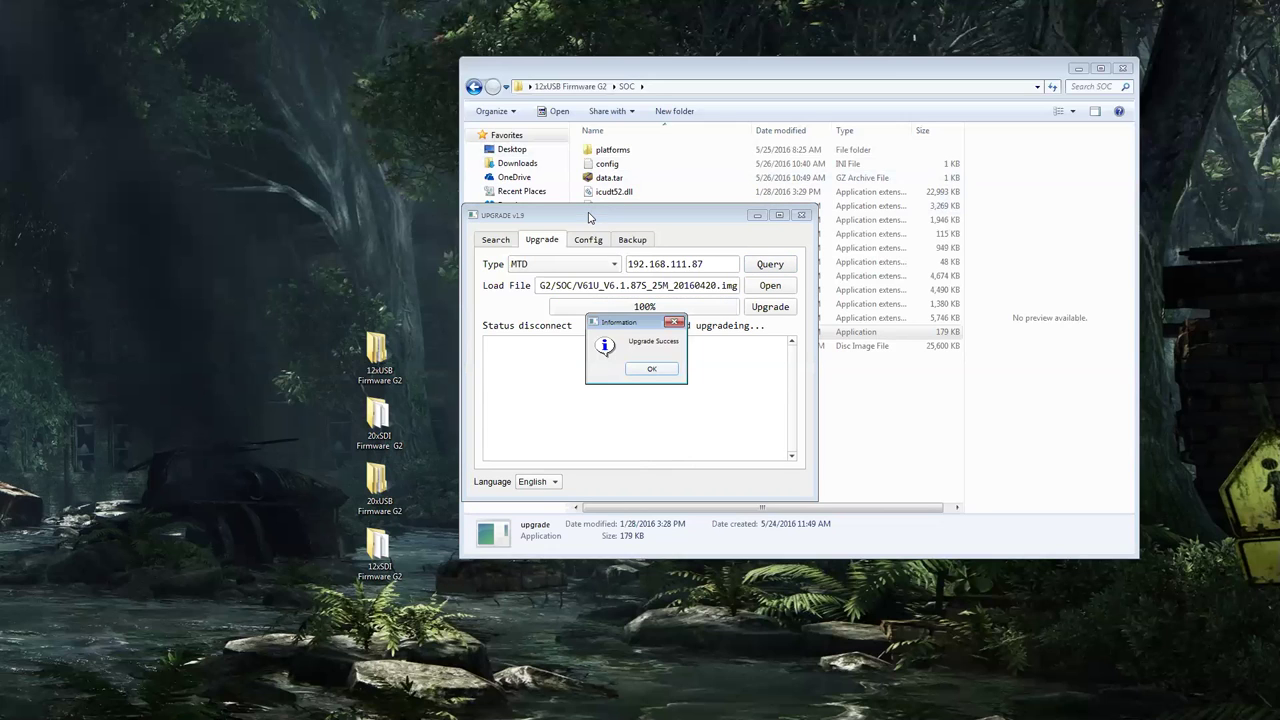
left_click(650, 371)
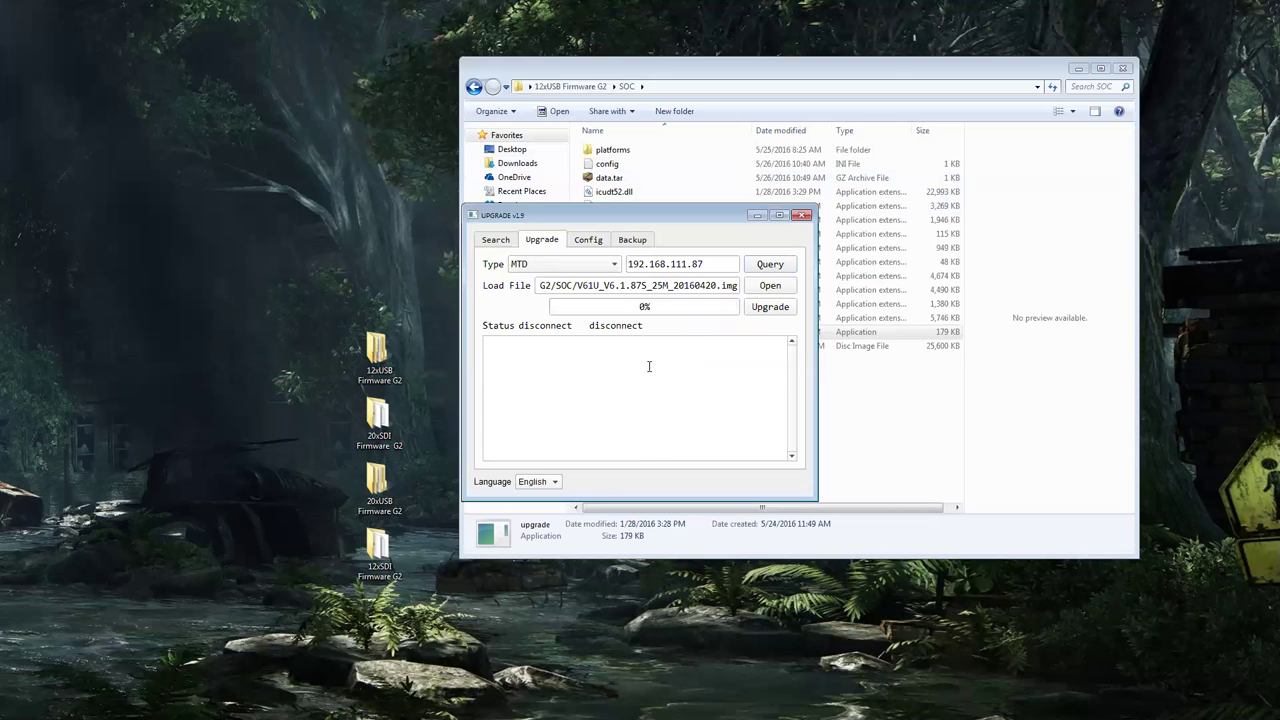
- Search the network and open the network configuration of the camera at 192.168.100.88
left_click(503, 240)
left_click(770, 265)
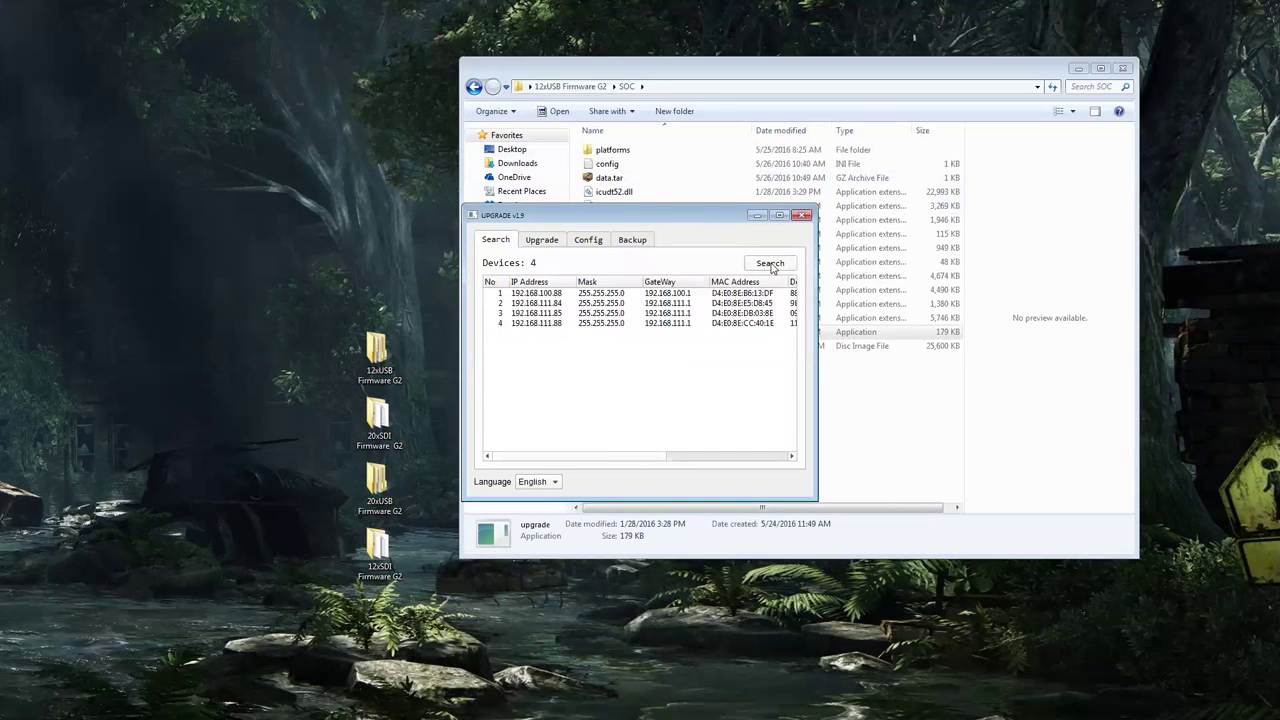
left_click(540, 294)
right_click(547, 296)
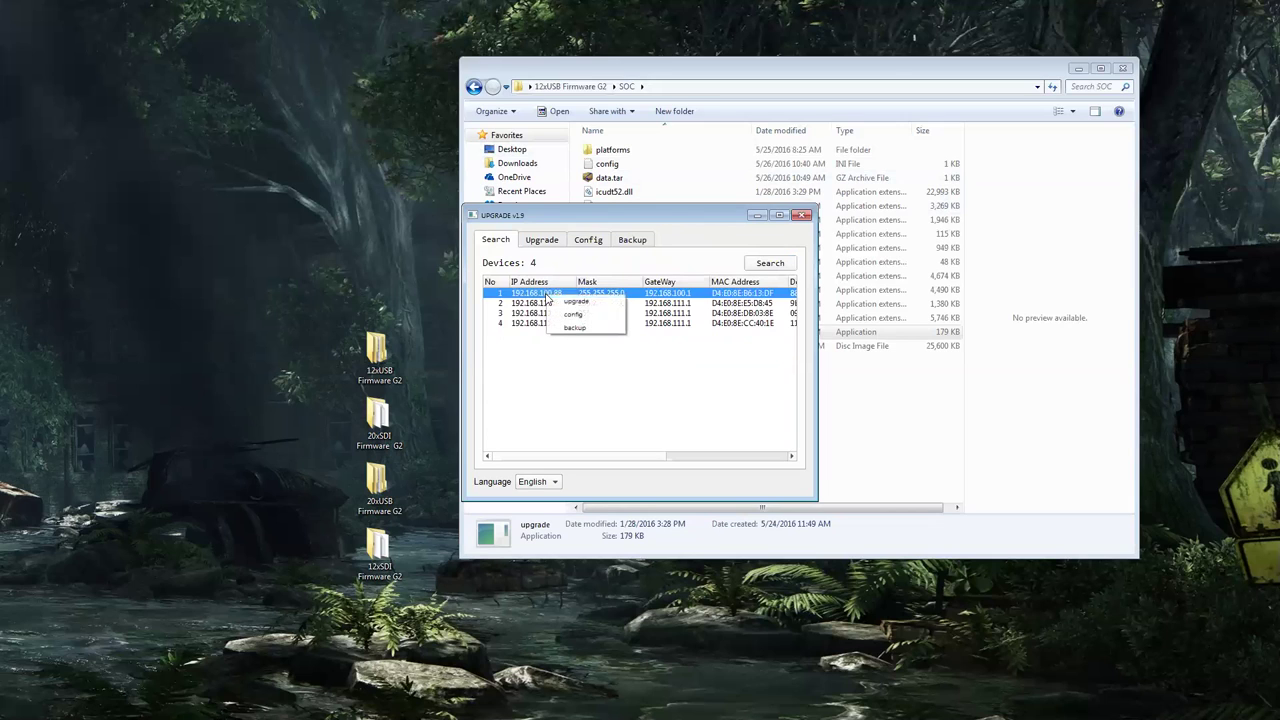
left_click(577, 314)
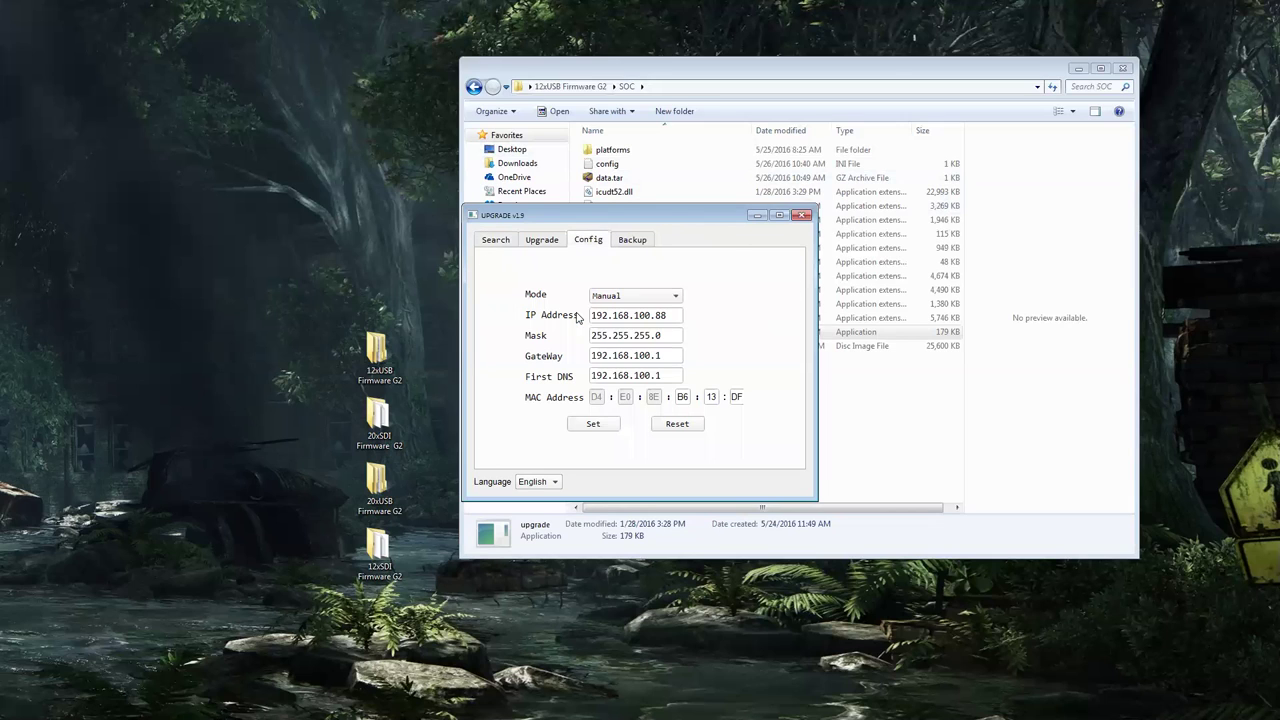
- Change its IP to 192.168.111.87 and gateway to 192.168.111.1, then apply
left_click(648, 317)
key("BackSpace")
key("BackSpace")
type("11")
left_click(674, 314)
key("BackSpace")
type("7")
left_click(650, 357)
key("BackSpace")
key("BackSpace")
type("11")
left_click(593, 423)
- Confirm the save, rescan until 192.168.111.87 appears among 4 devices, and open its Backup page
left_click(645, 372)
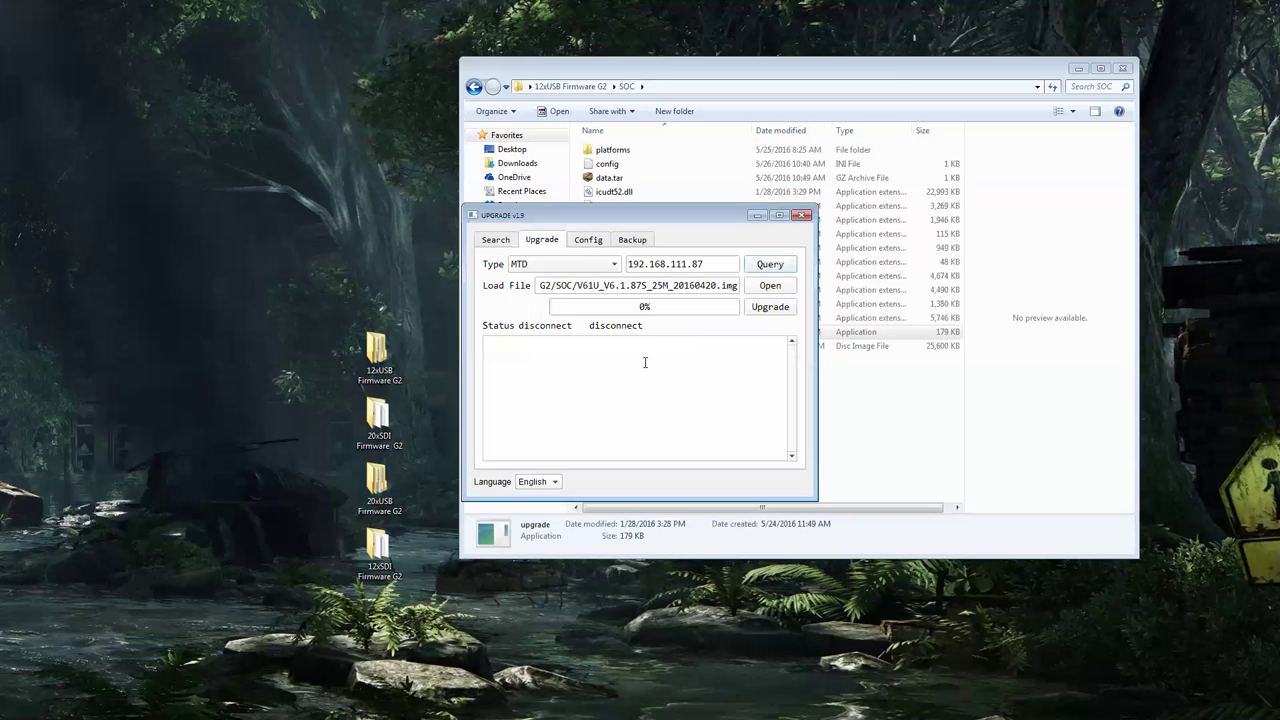
left_click(505, 239)
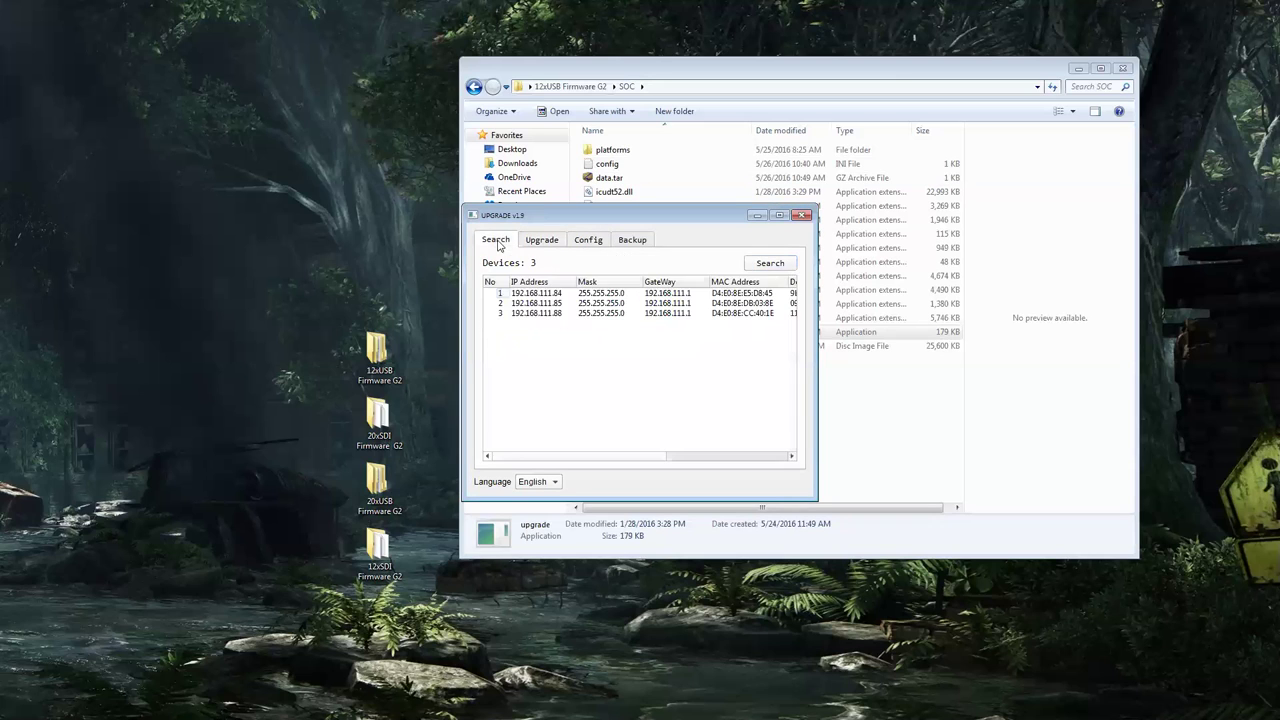
left_click(762, 264)
left_click(766, 265)
left_click(766, 265)
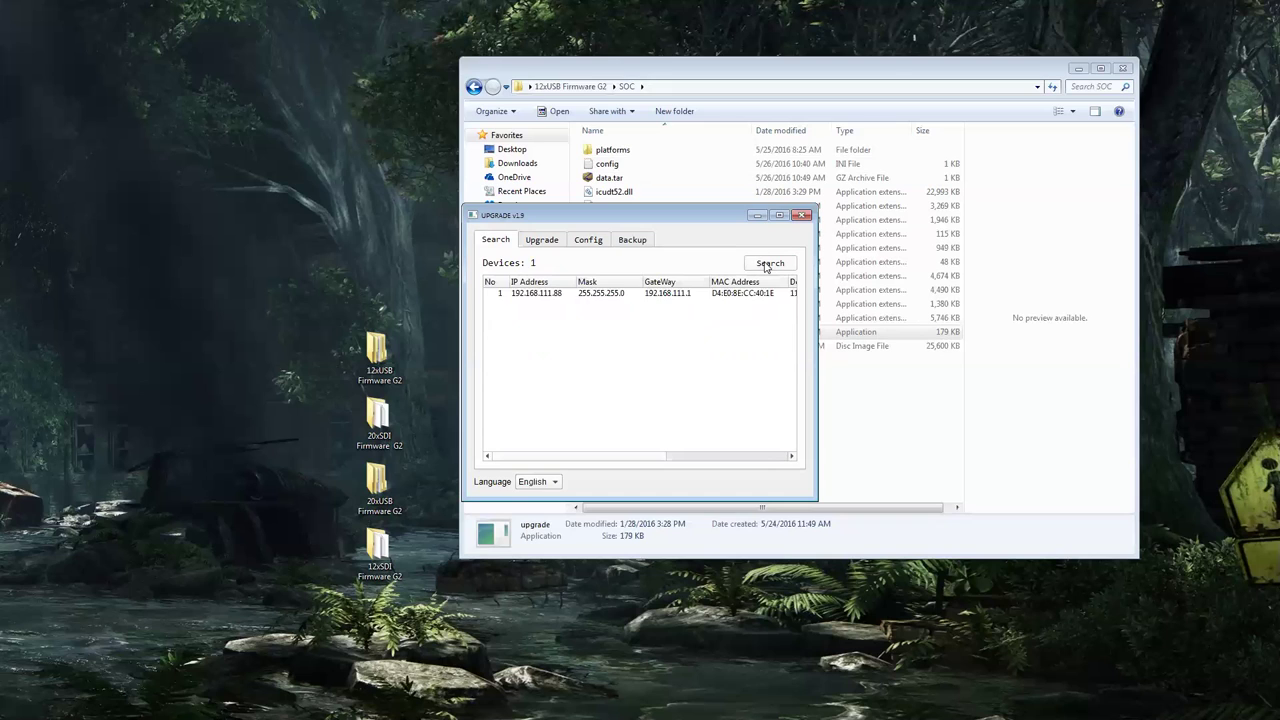
left_click(766, 265)
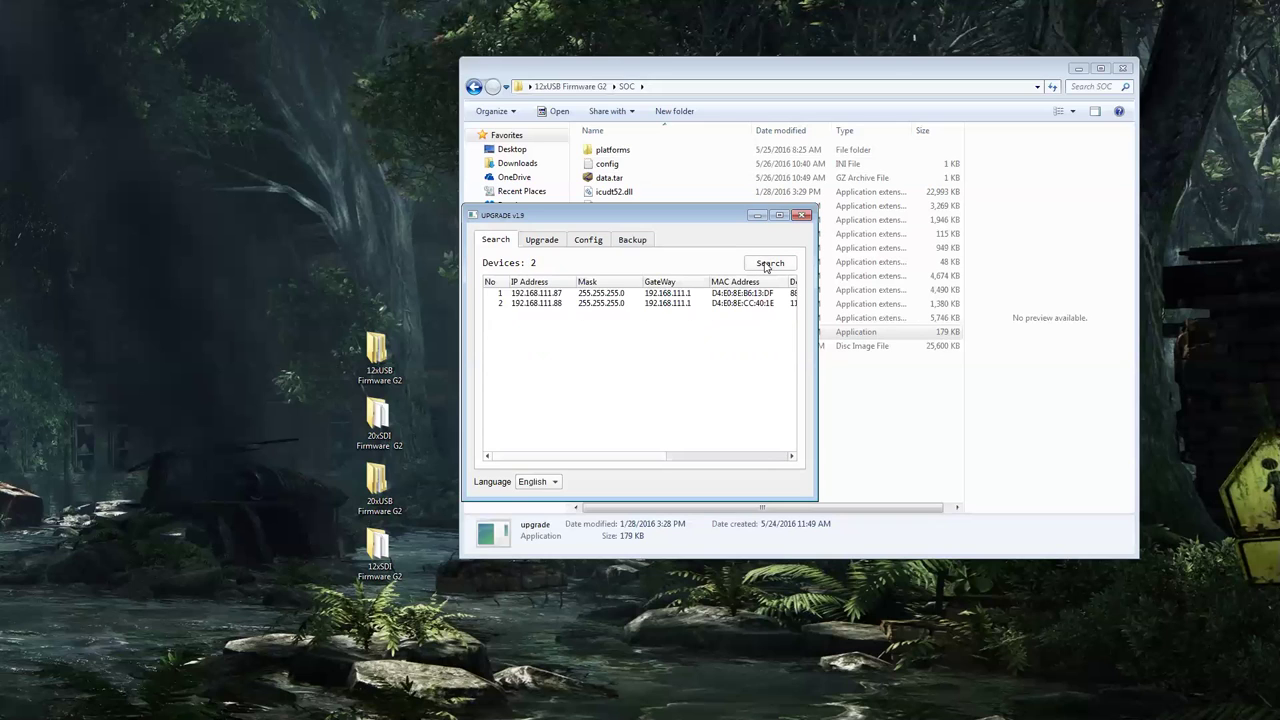
left_click(615, 314)
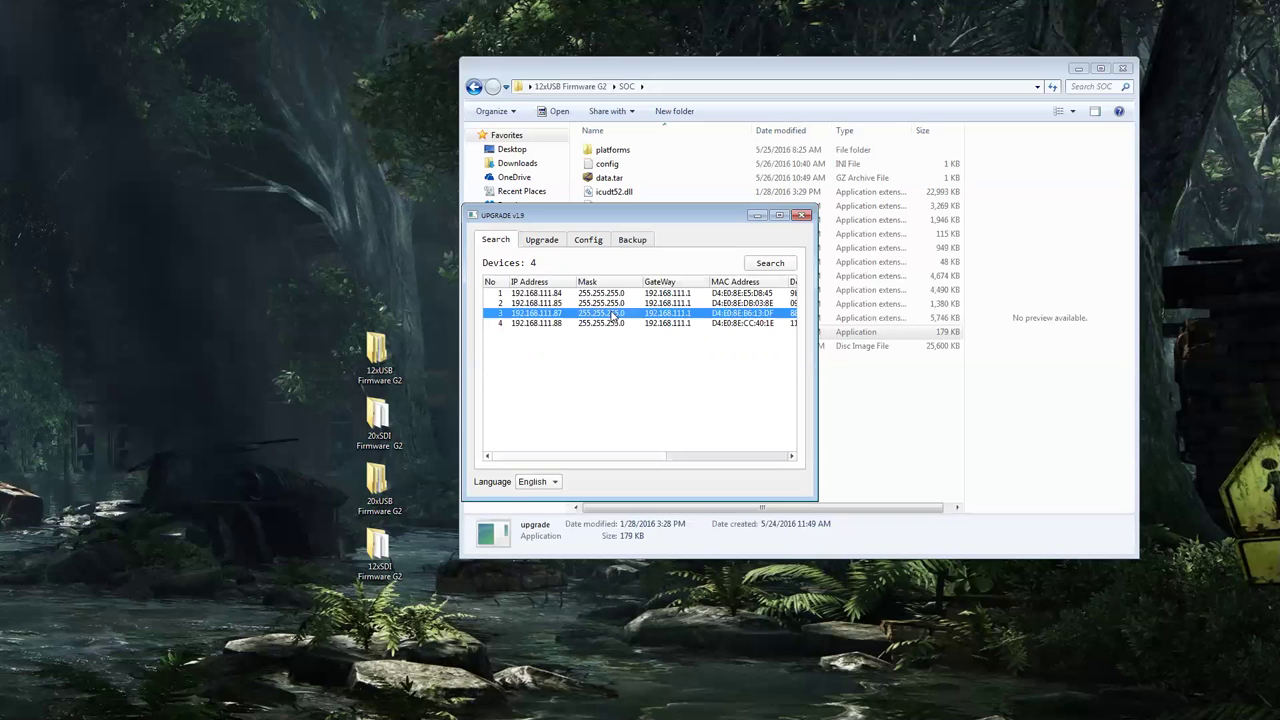
left_click(634, 242)
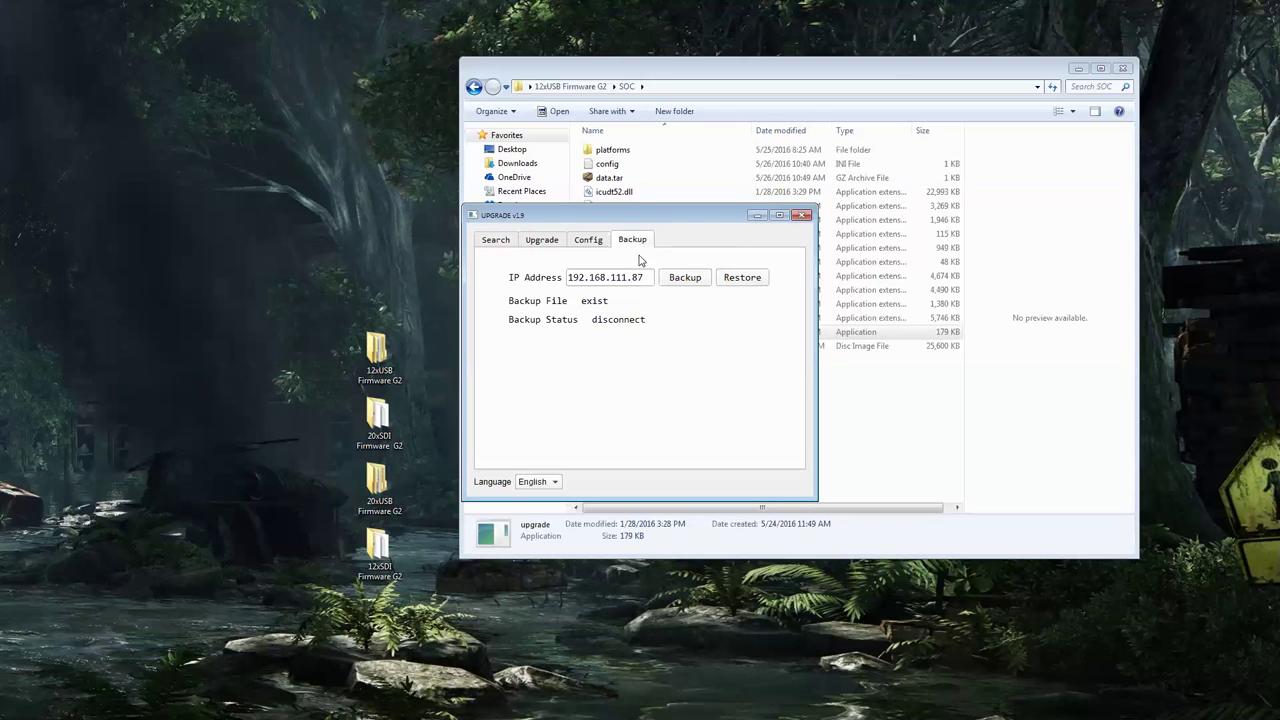
- Restore camera 192.168.111.87 from its saved backup and check the restore status
left_click(738, 279)
left_click(645, 240)
- Return to the device list showing four cameras including 192.168.111.87
left_click(541, 240)
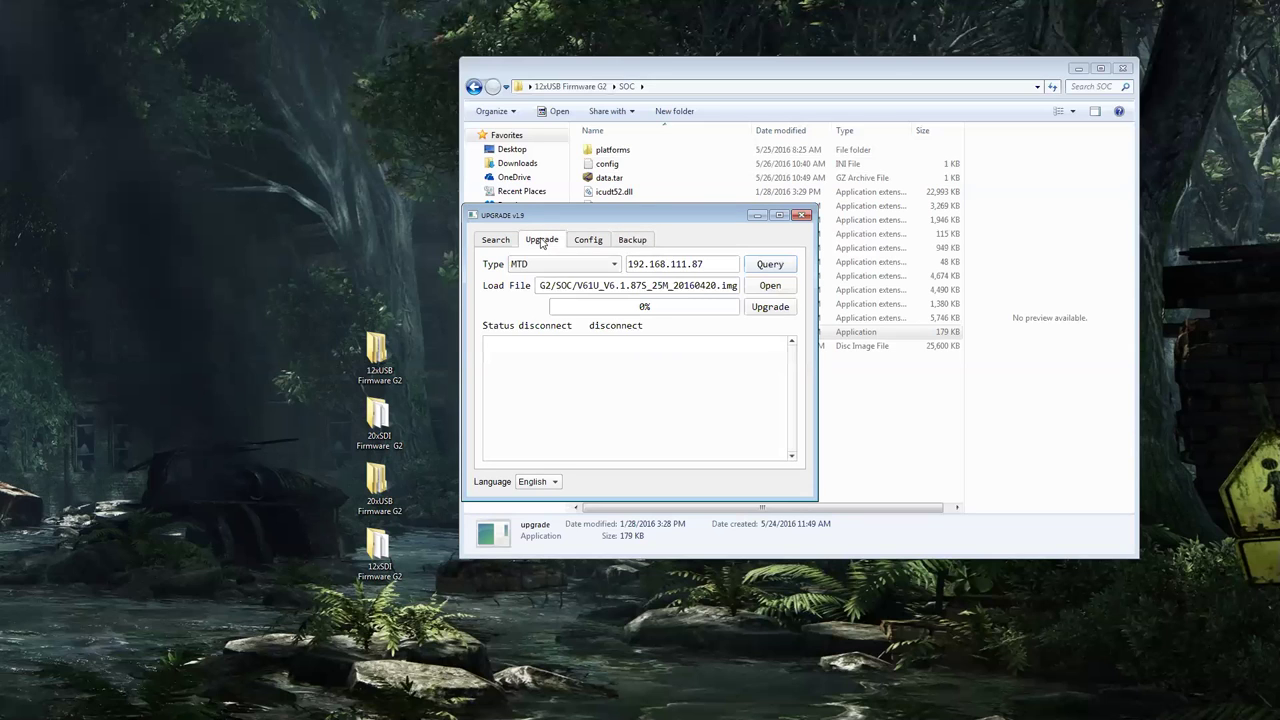
left_click(497, 239)
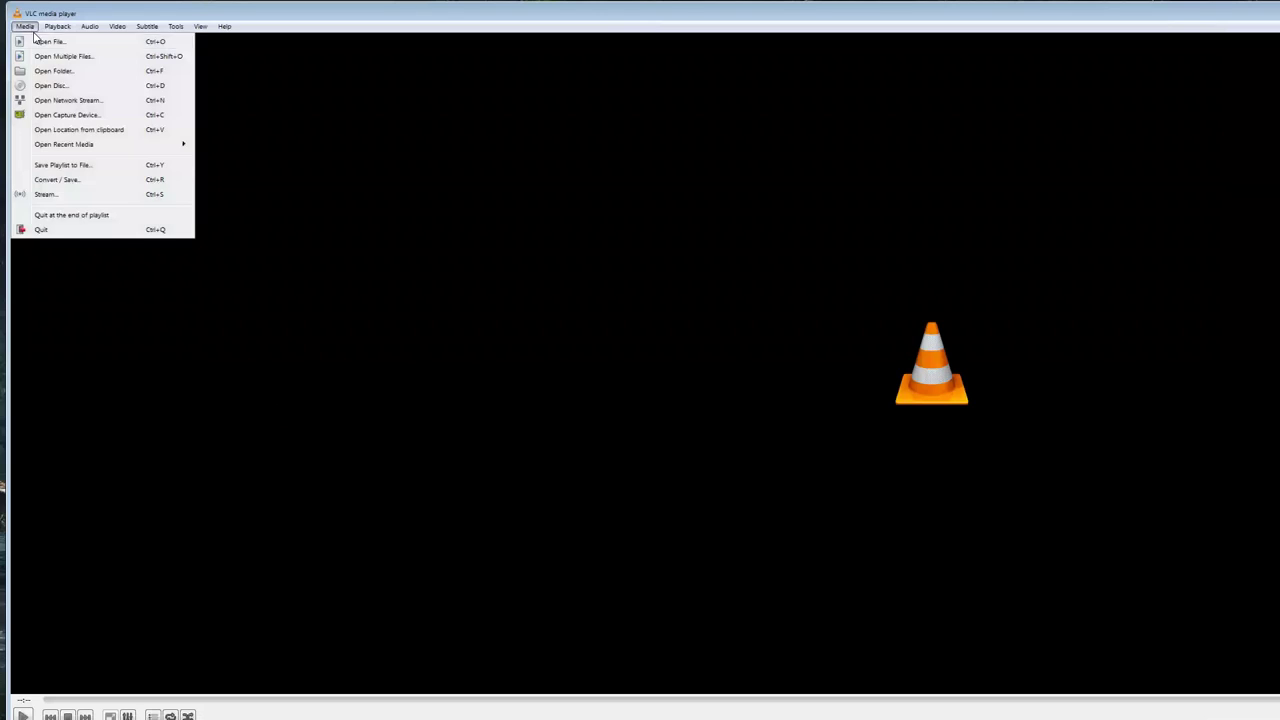
- Play the network stream rtsp://192.168.111.87:554/1 in VLC
left_click(53, 104)
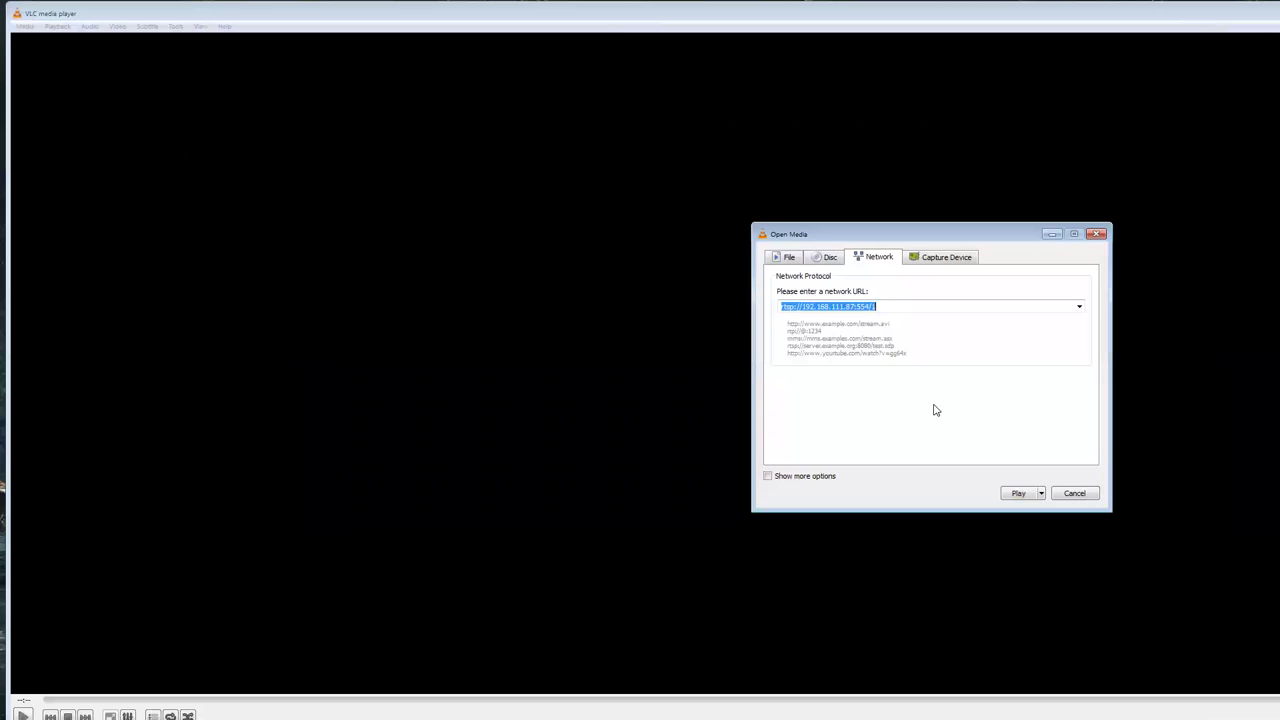
left_click(1018, 493)
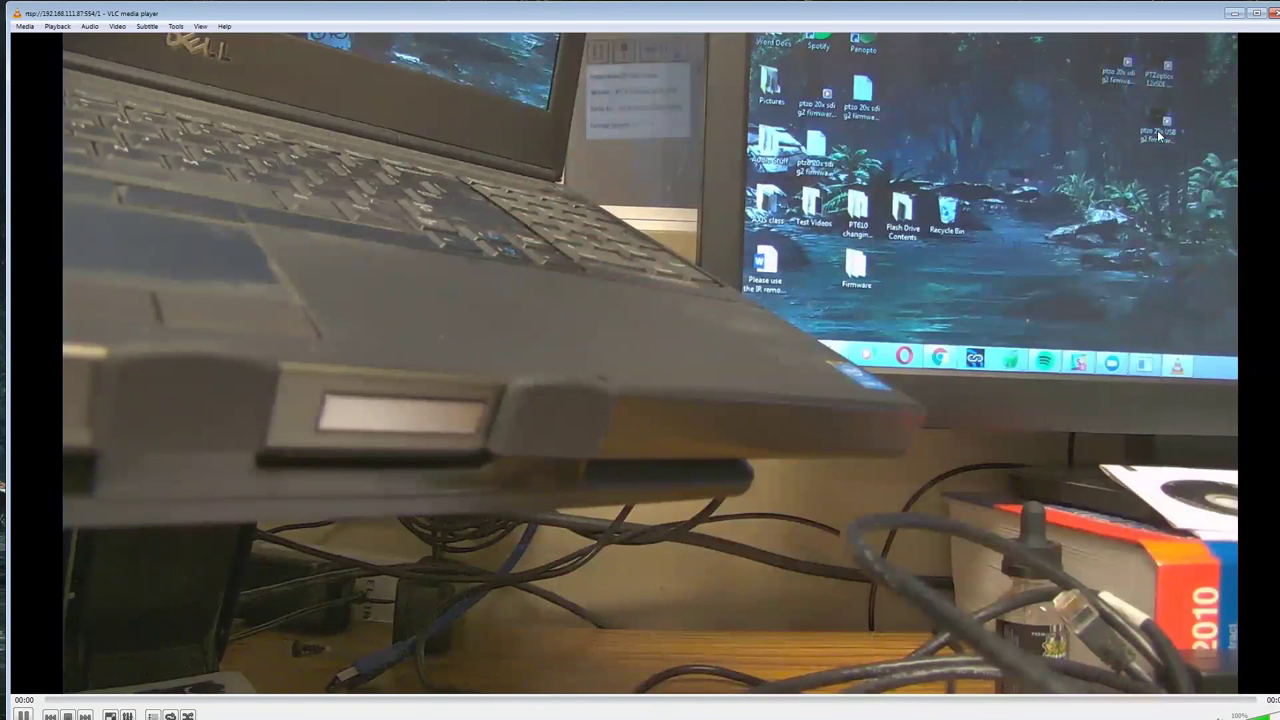
left_click(1263, 15)
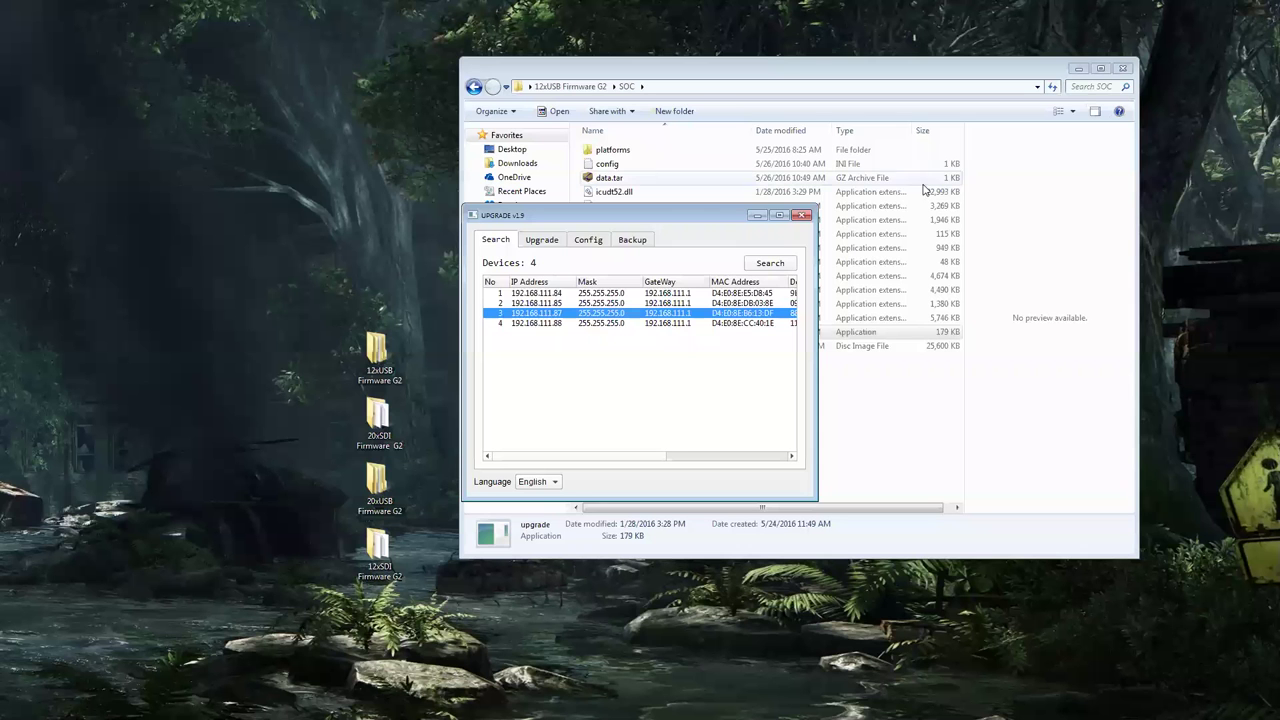